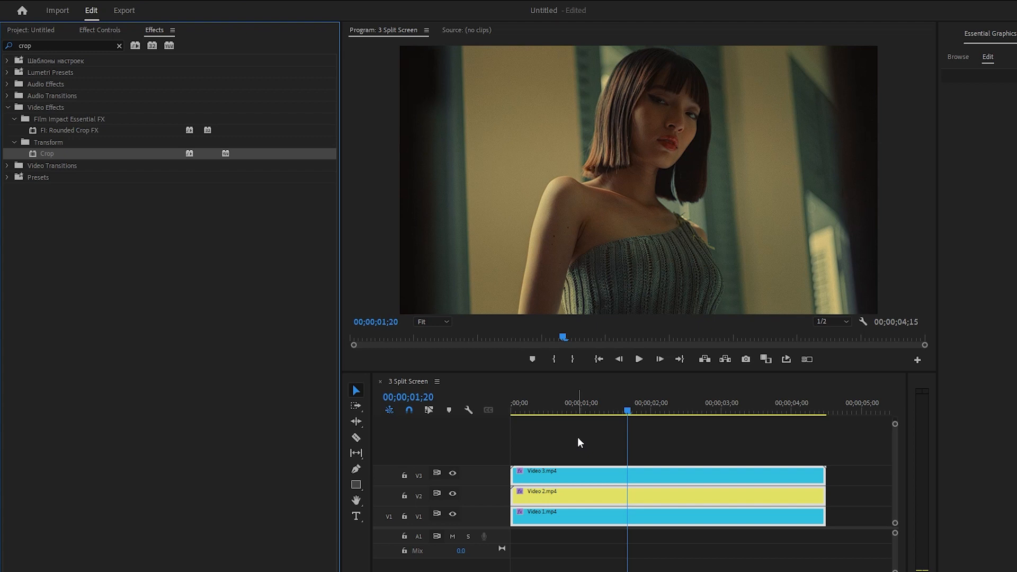
Step: Apply the Distort Transform effect to the three stacked clips, Video 1, Video 2 and Video 3, and deselect them
left_click(119, 45)
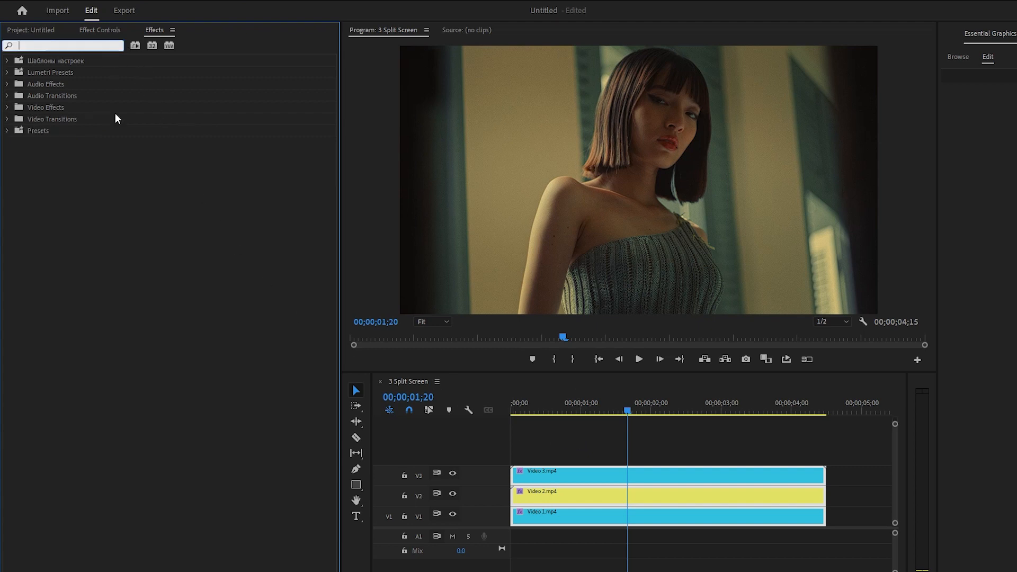
type("Transform")
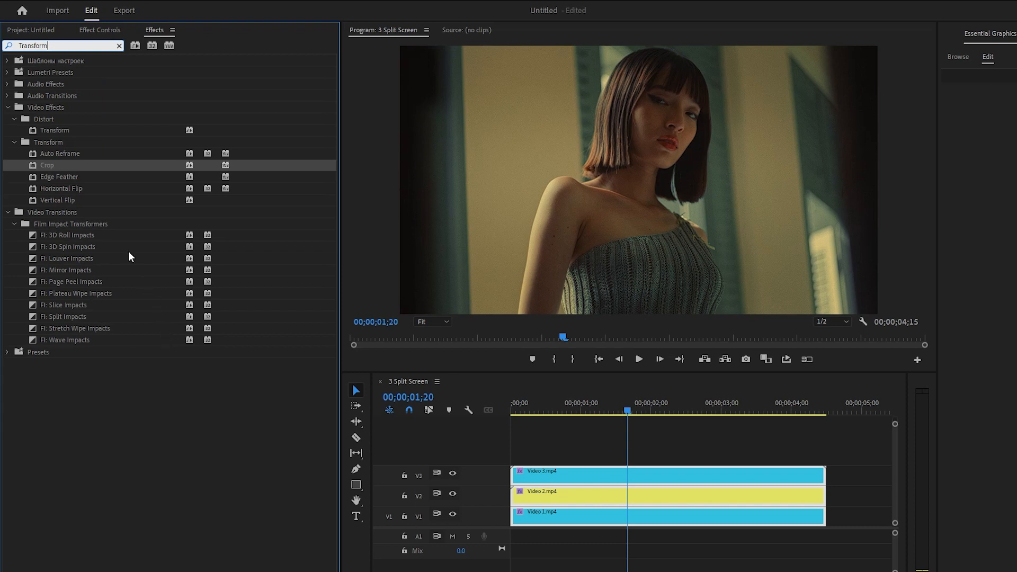
left_click(55, 130)
left_click_drag(56, 129, 556, 472)
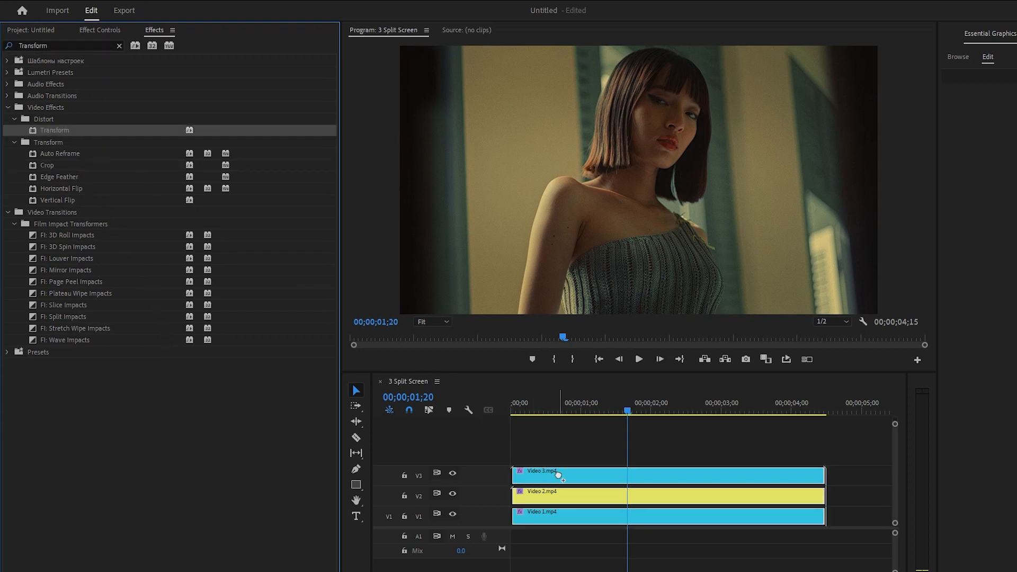
left_click(584, 433)
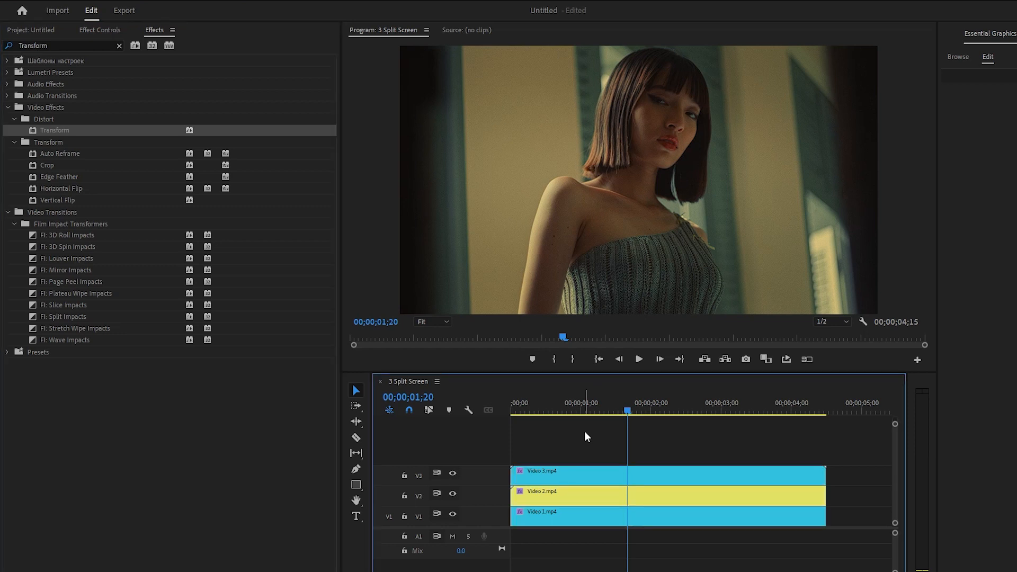
Step: Hide video tracks V1 and V2 and open the effect settings of Video 3.mp4
left_click(452, 511)
left_click(451, 493)
left_click(548, 479)
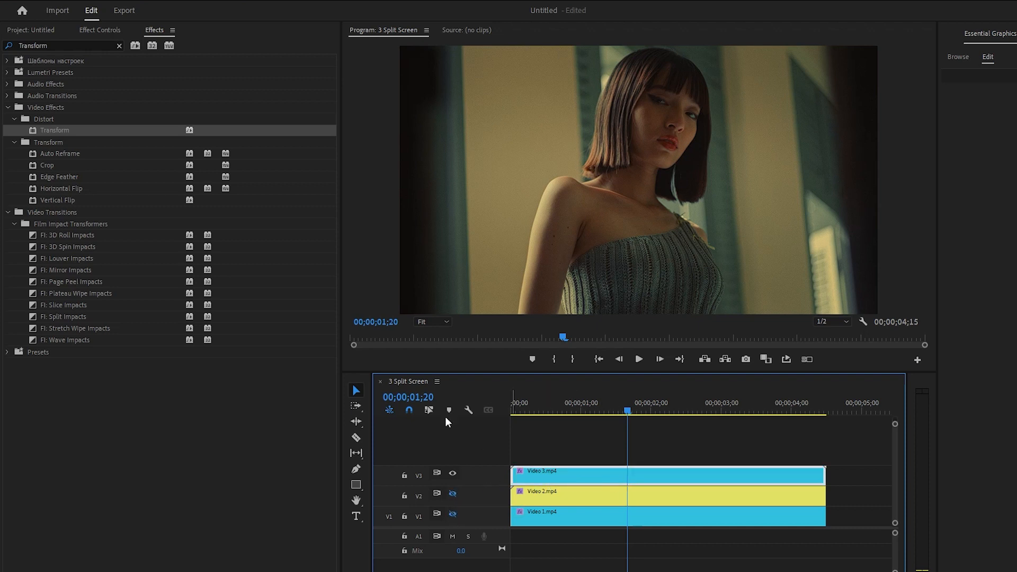
left_click(101, 30)
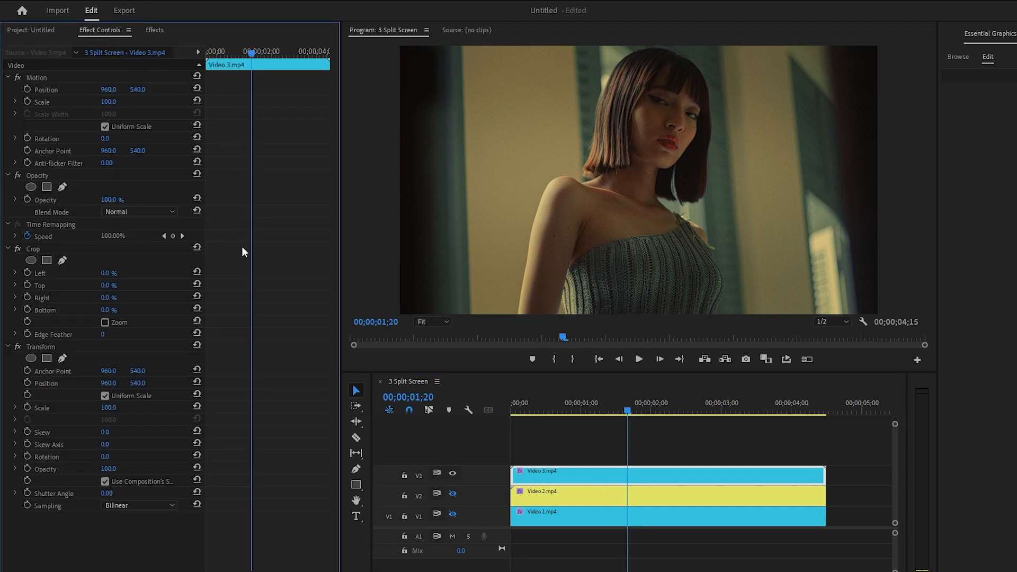
Step: Set the Crop effect on Video 3.mp4 to 35% on the left and 5% at the top
left_click(46, 249)
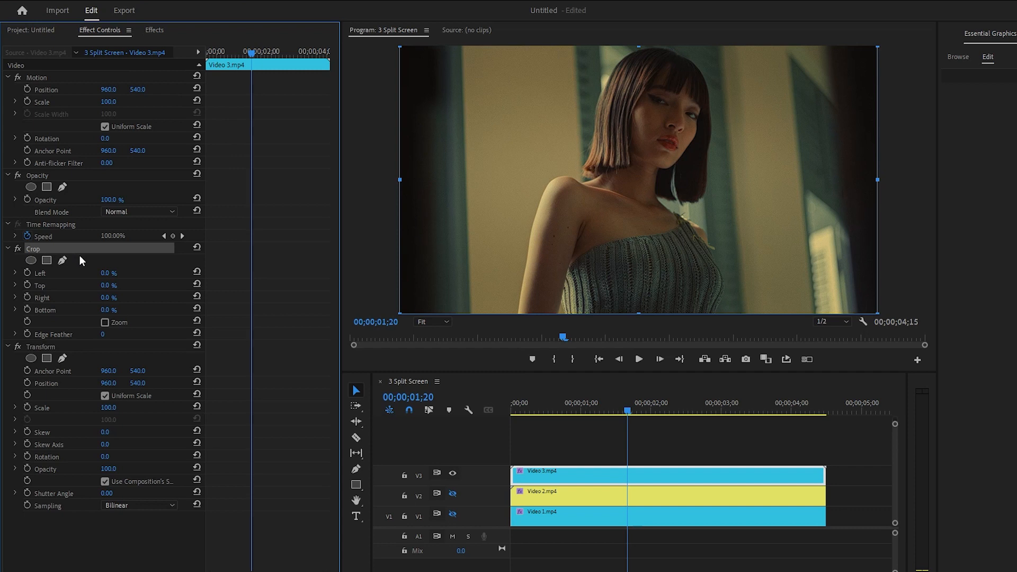
left_click(38, 274)
left_click(106, 272)
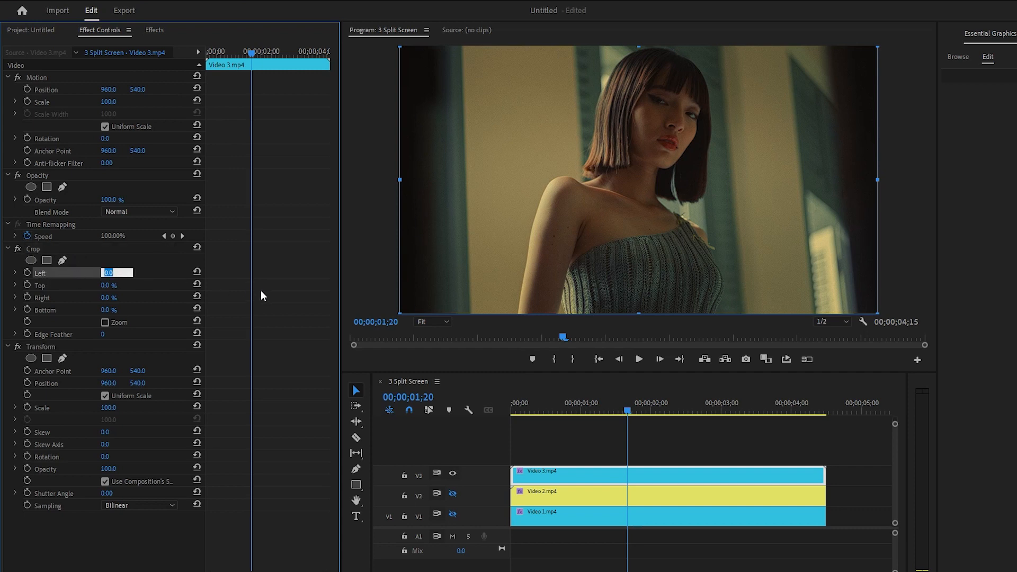
type("35")
key("Return")
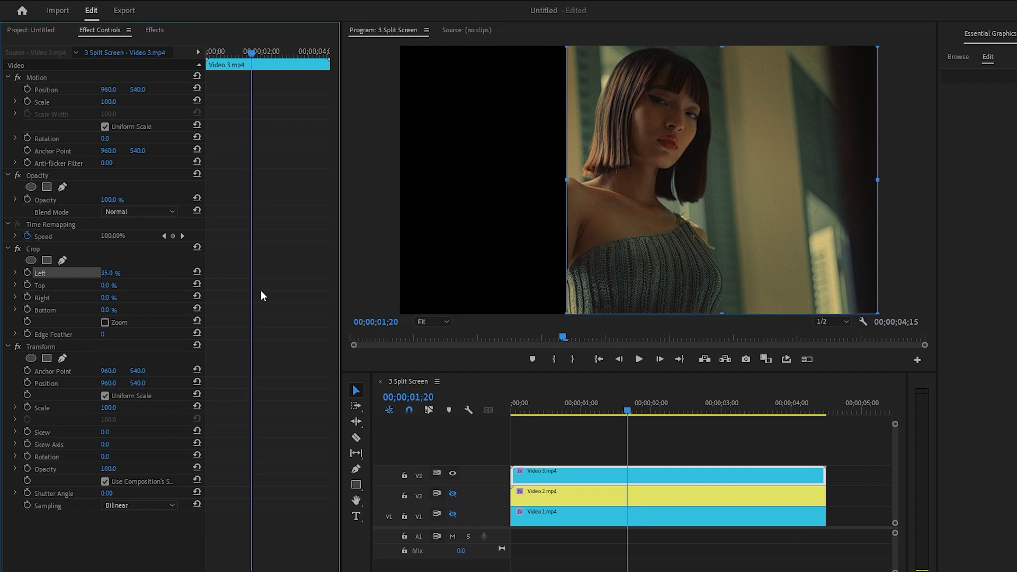
key("Tab")
type("5")
key("Return")
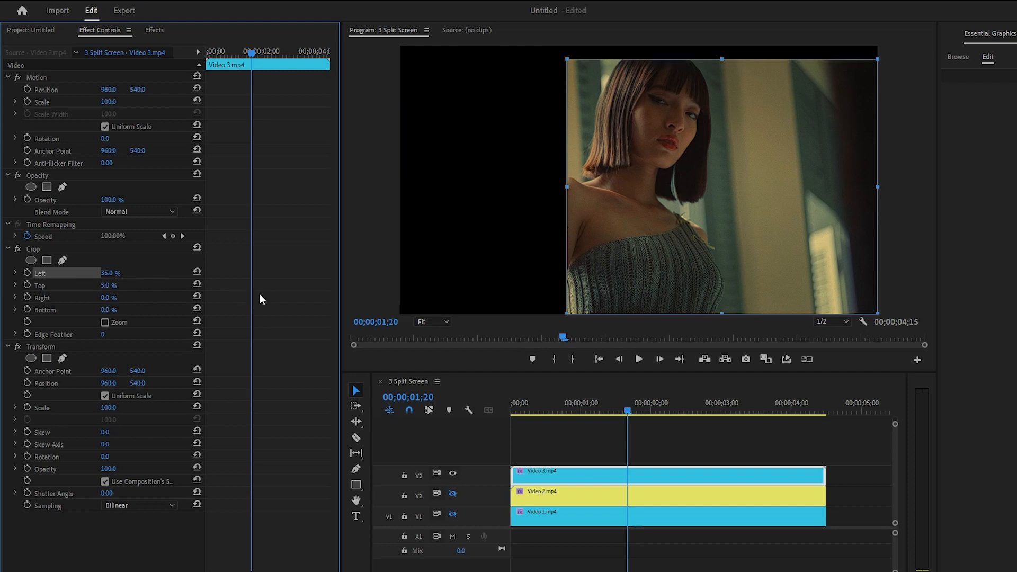
Step: Set the Crop effect on Video 3.mp4 to 35% on the right and 5% at the bottom
key("Tab")
type("35")
key("Return")
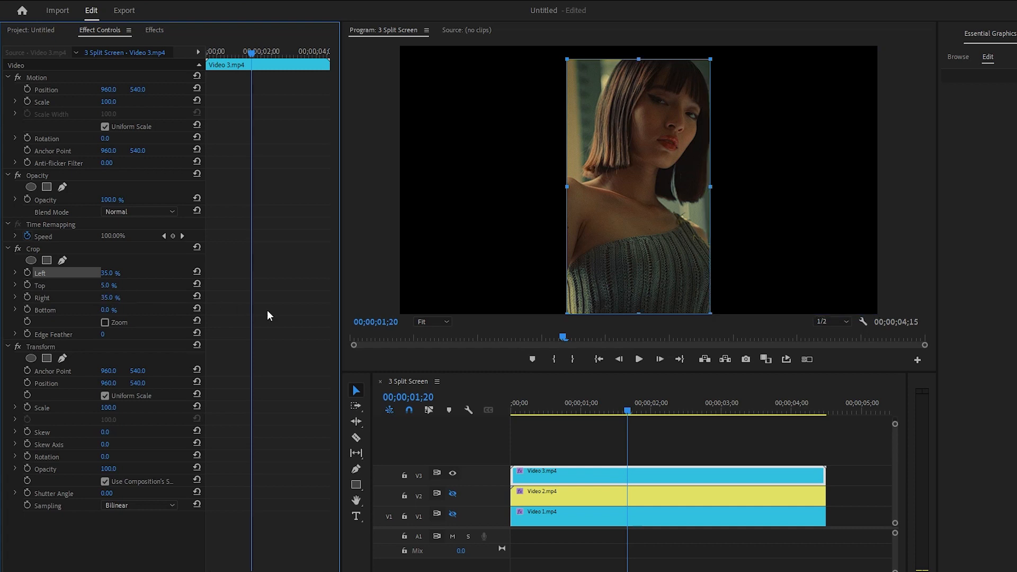
left_click(108, 310)
type("5")
key("Return")
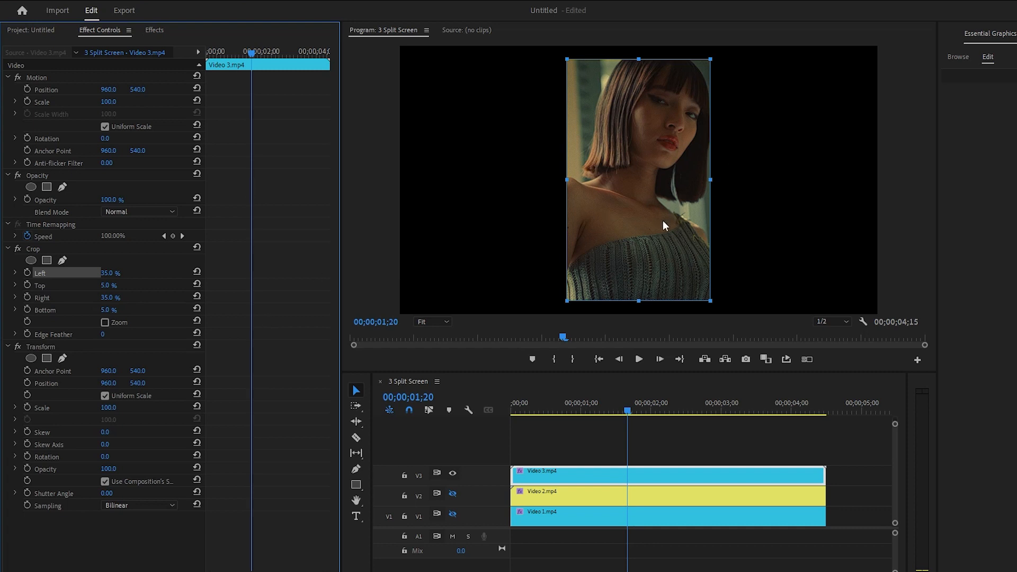
Step: In the Transform effect of Video 3.mp4, set the horizontal anchor point to 2161 and the horizontal position to 1538
mouse_move(629, 409)
left_mouse_down()
mouse_move(548, 411)
mouse_move(616, 414)
left_mouse_up()
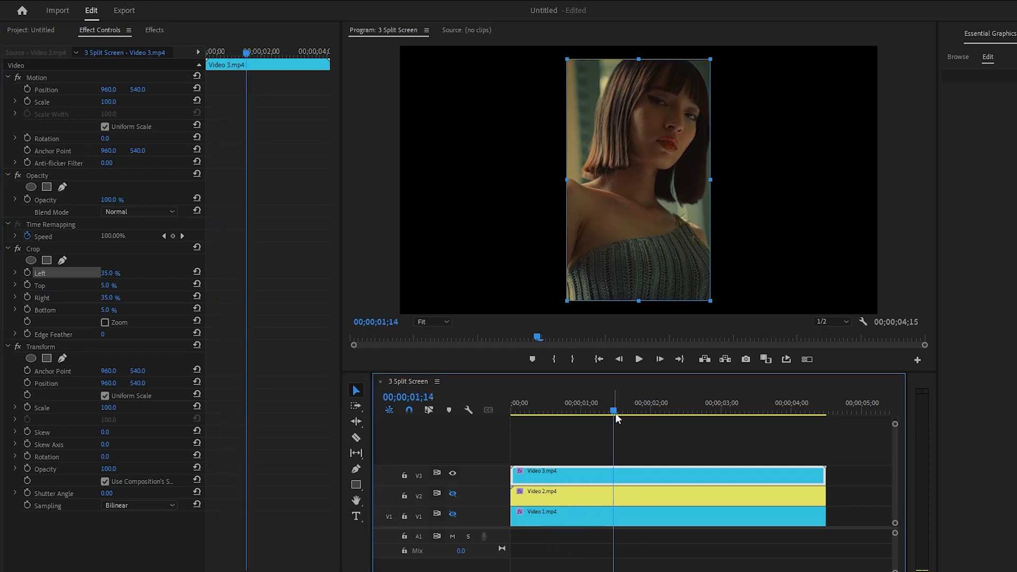
left_click(65, 347)
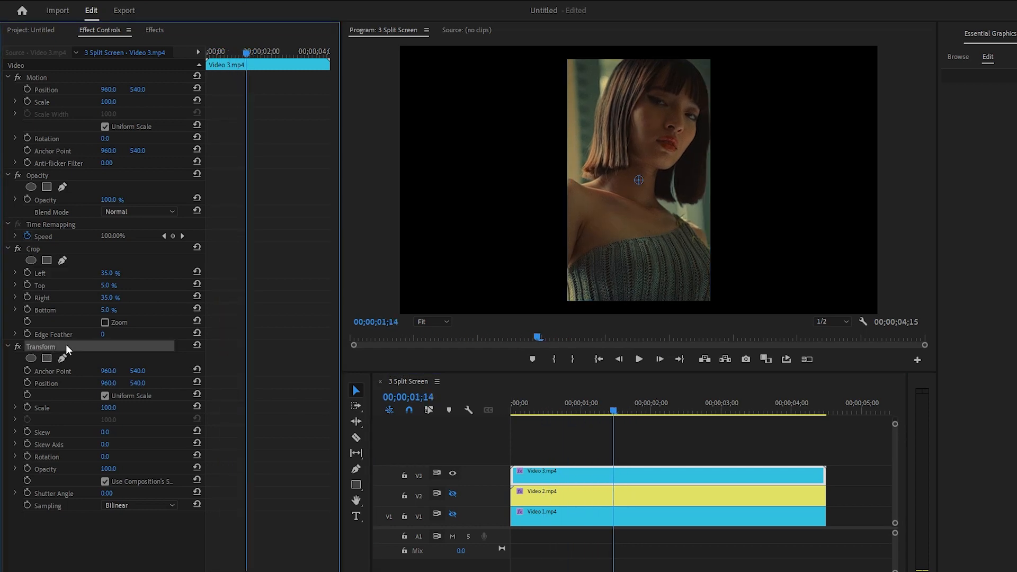
left_click(69, 373)
left_click(109, 370)
type("2161")
key("Return")
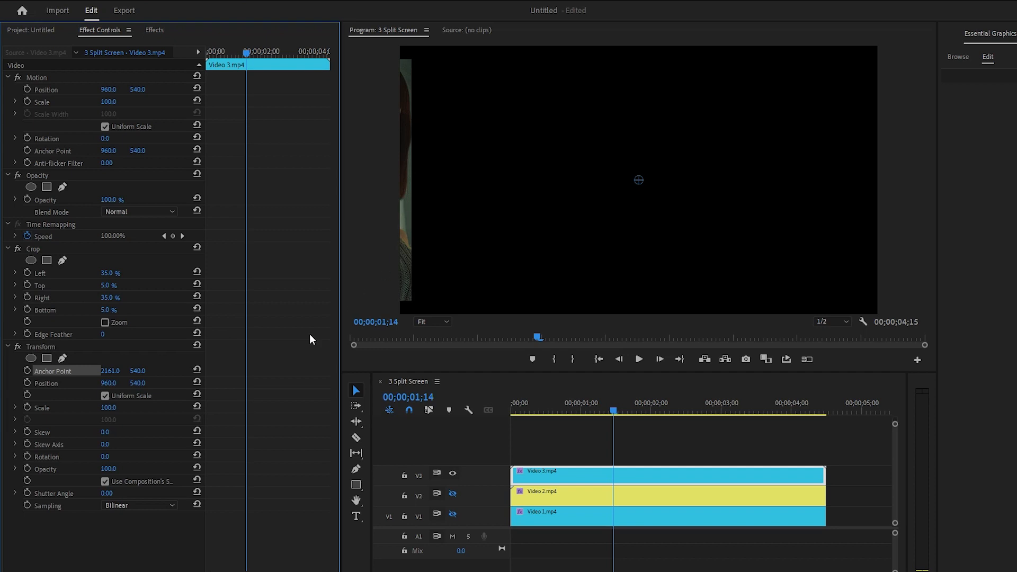
left_click(103, 385)
type("1538")
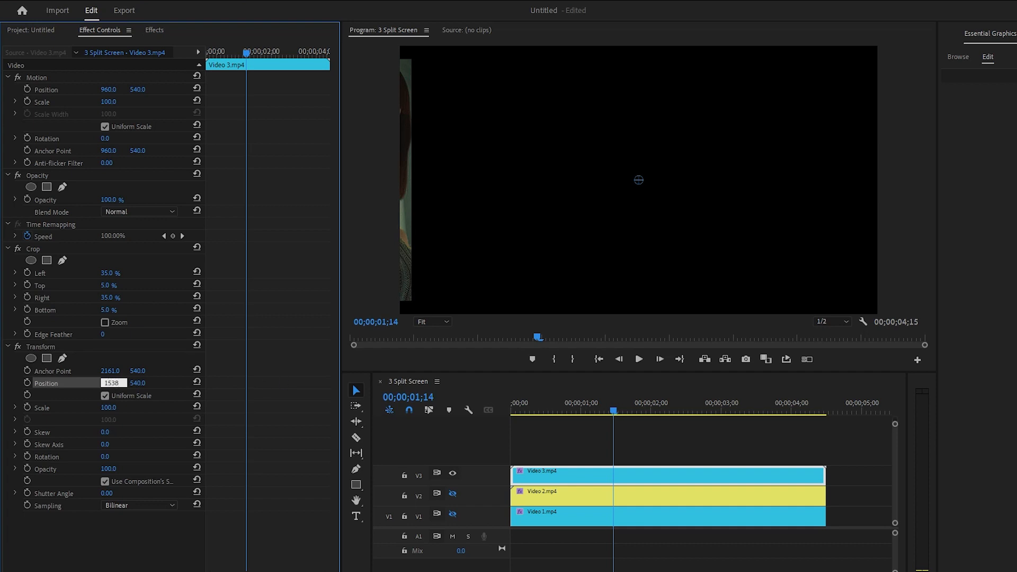
key("Return")
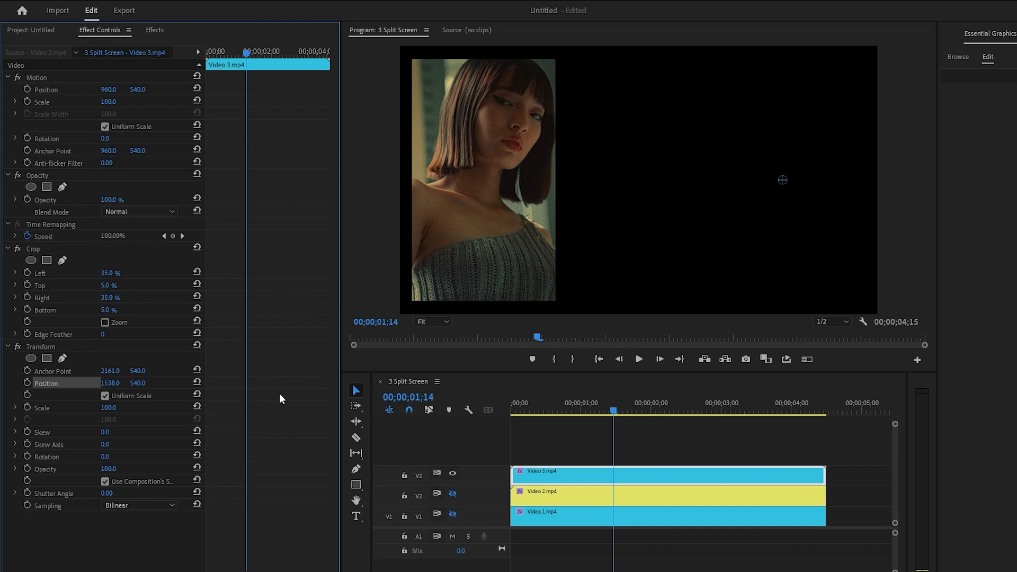
Step: Start keyframing the Transform Position at the beginning of the clip, with a vertical value of 1648
left_click_drag(246, 53, 197, 46)
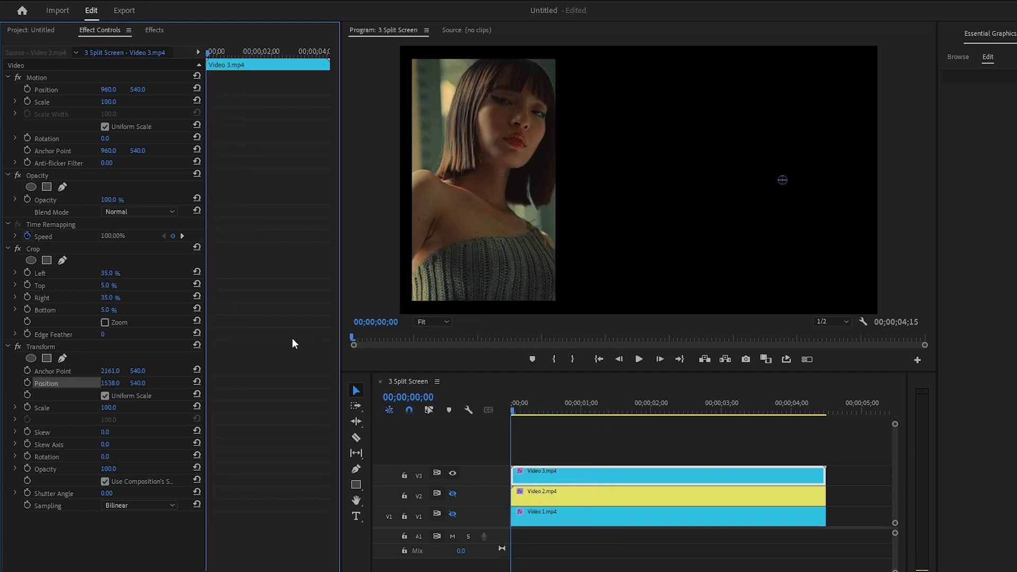
left_click(28, 383)
left_click(137, 383)
type("1648")
key("Return")
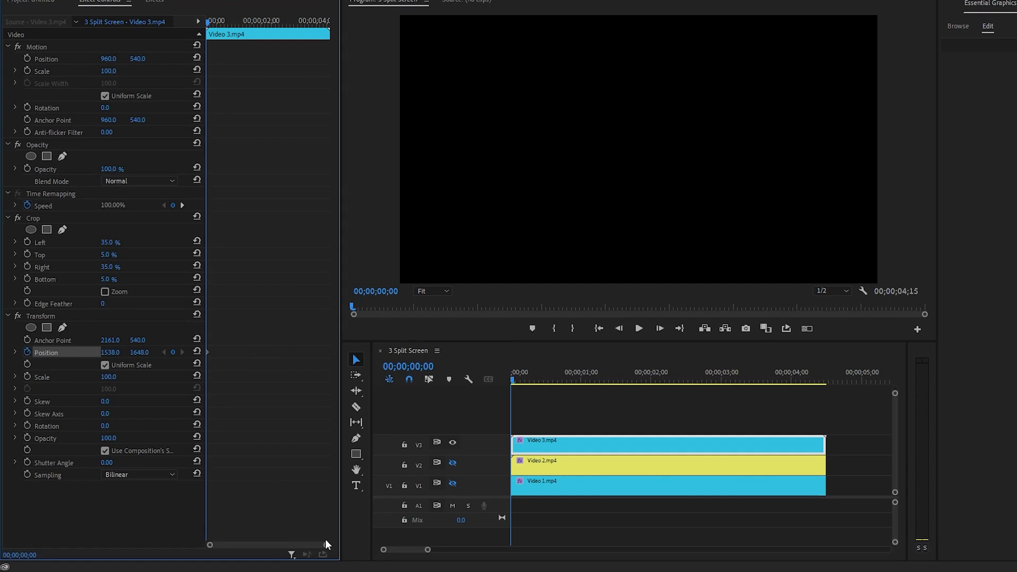
Step: Add a Transform Position keyframe at 00;00;01;00 with a vertical value of 540
left_click_drag(316, 546, 281, 545)
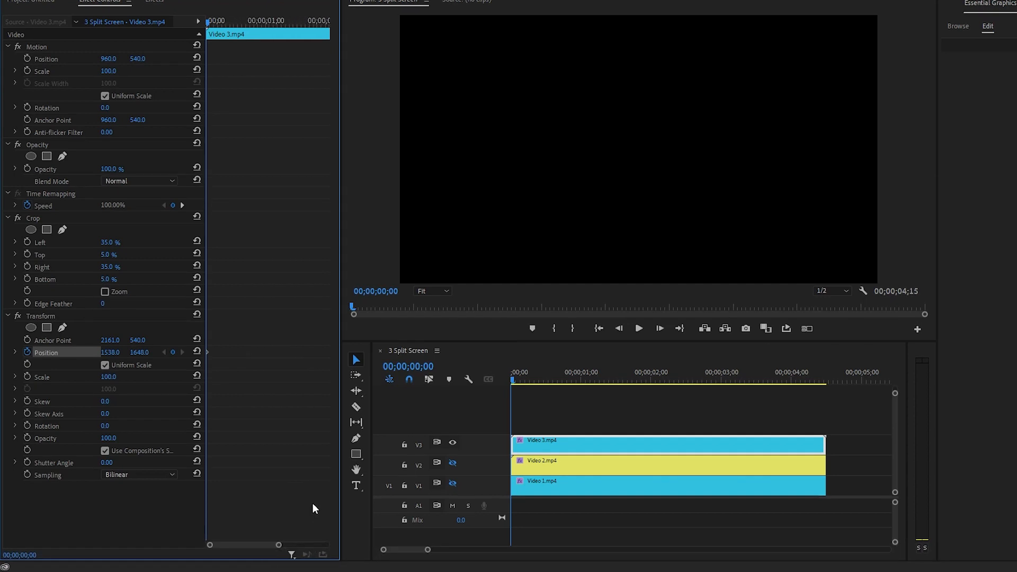
key("shift+Right")
key("shift+Right")
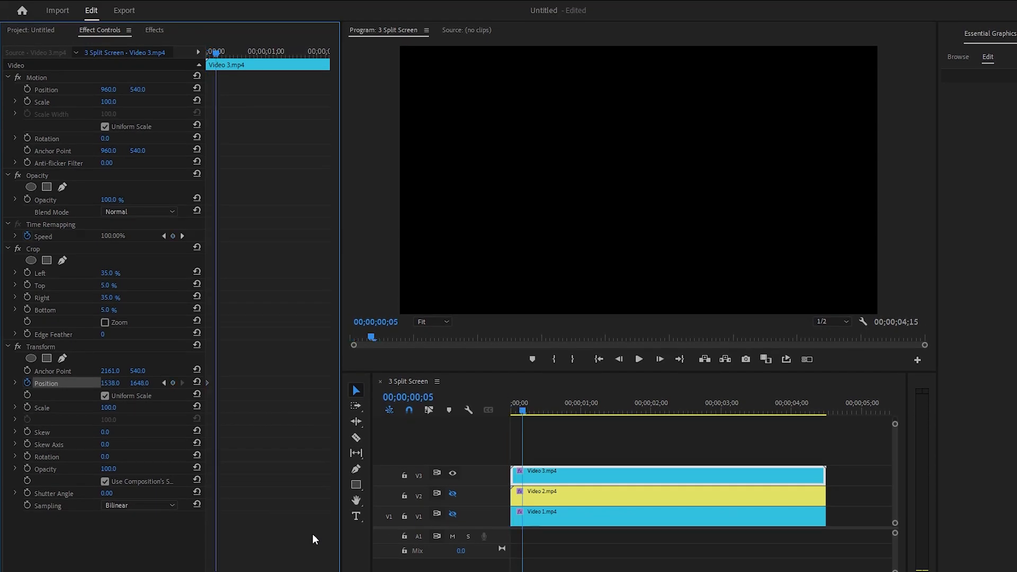
key("shift+Right")
key("shift+Right")
key("shift+Right")
key("shift+Right")
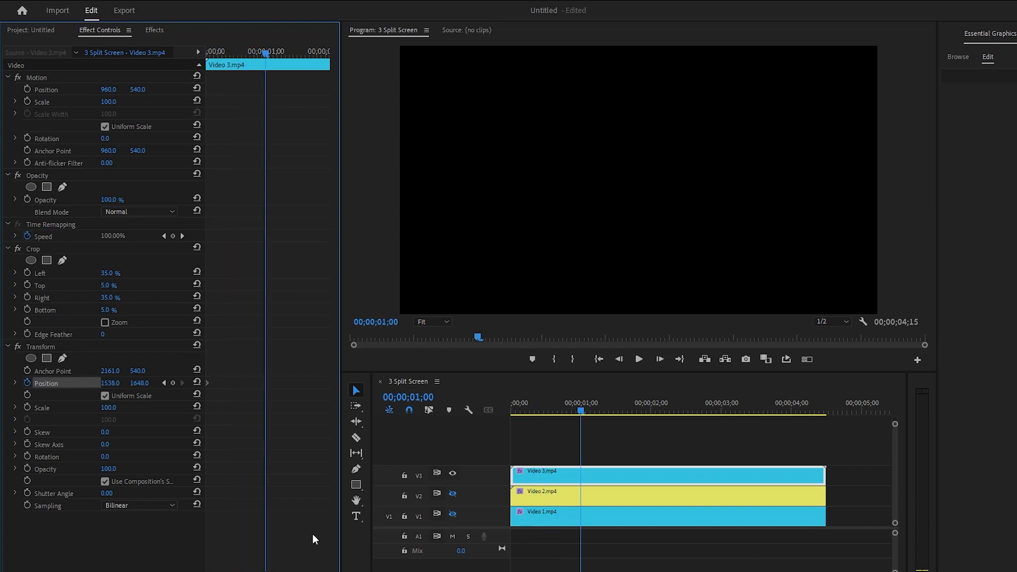
left_click(142, 383)
type("540")
key("Return")
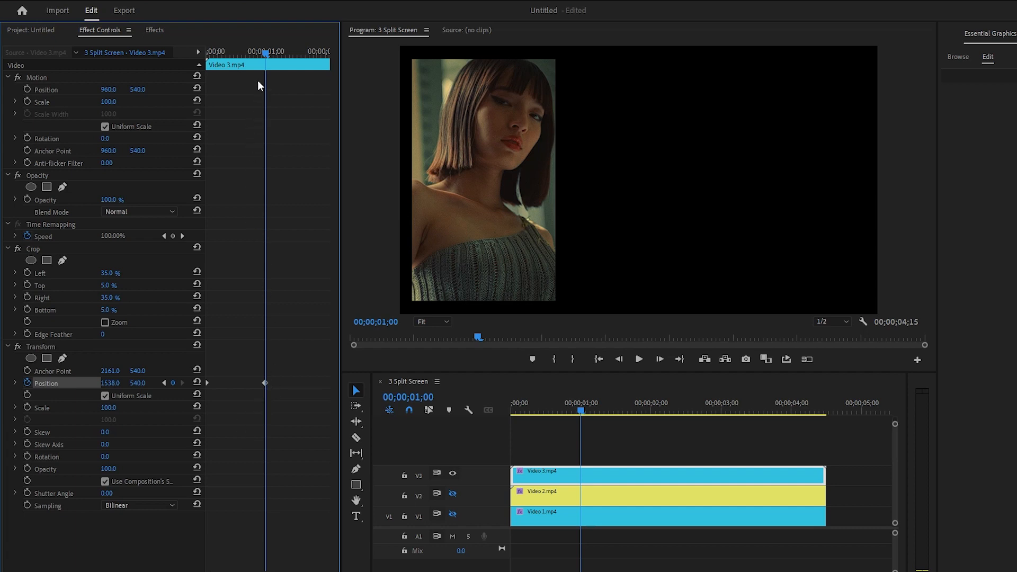
Step: Play the slide-in animation of Video 3.mp4 from the start of the clip to check its motion
left_click_drag(264, 52, 211, 60)
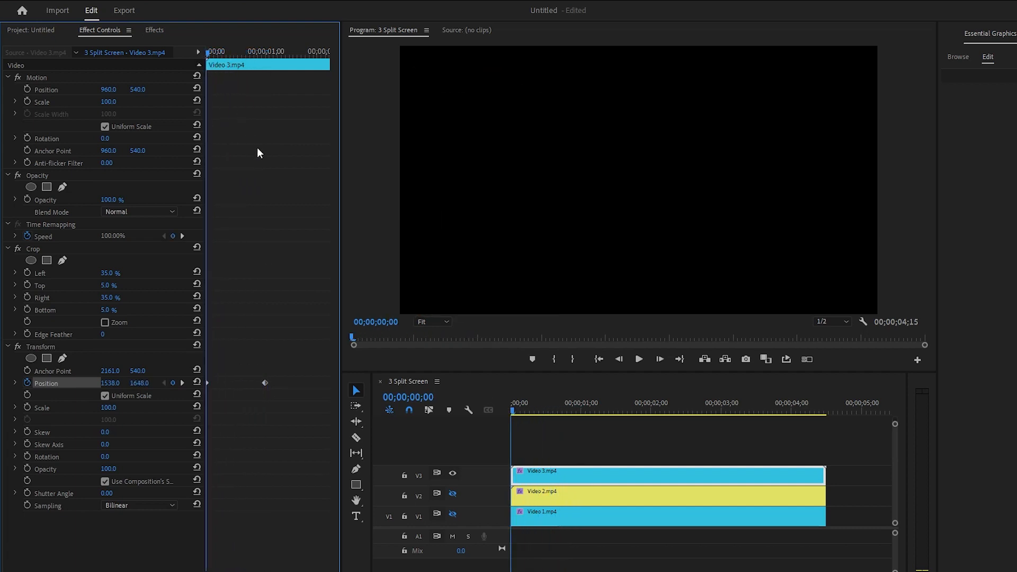
key("space")
key("space")
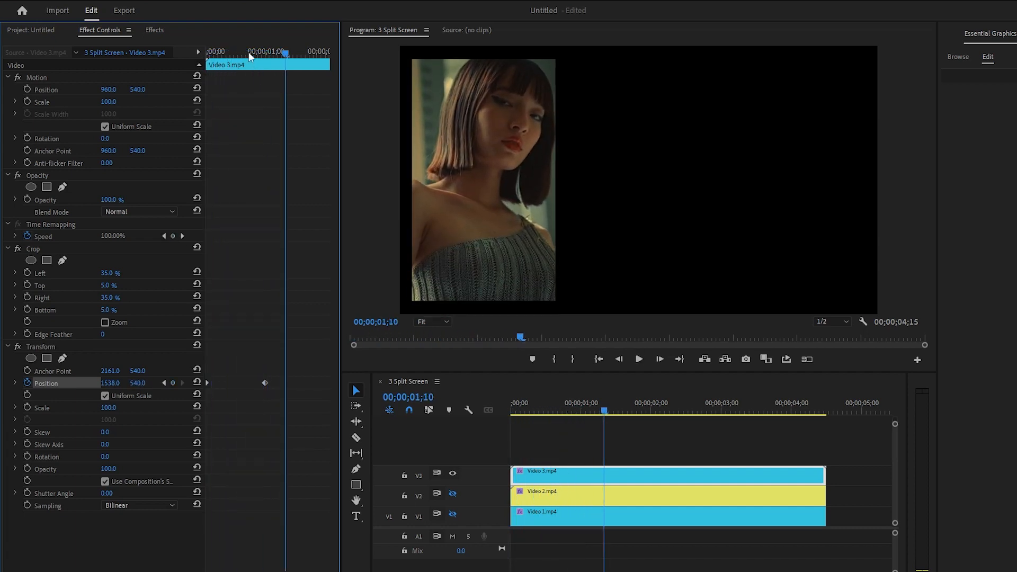
left_click_drag(249, 52, 186, 71)
key("space")
key("space")
Step: Set the temporal interpolation of both Transform Position keyframes to Bezier
left_click_drag(276, 363, 219, 402)
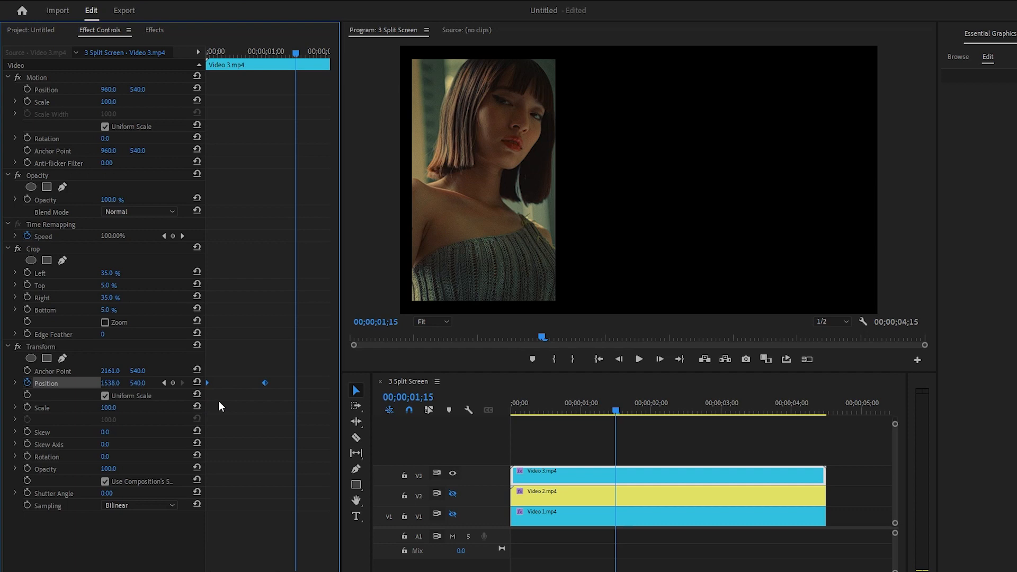
right_click(264, 384)
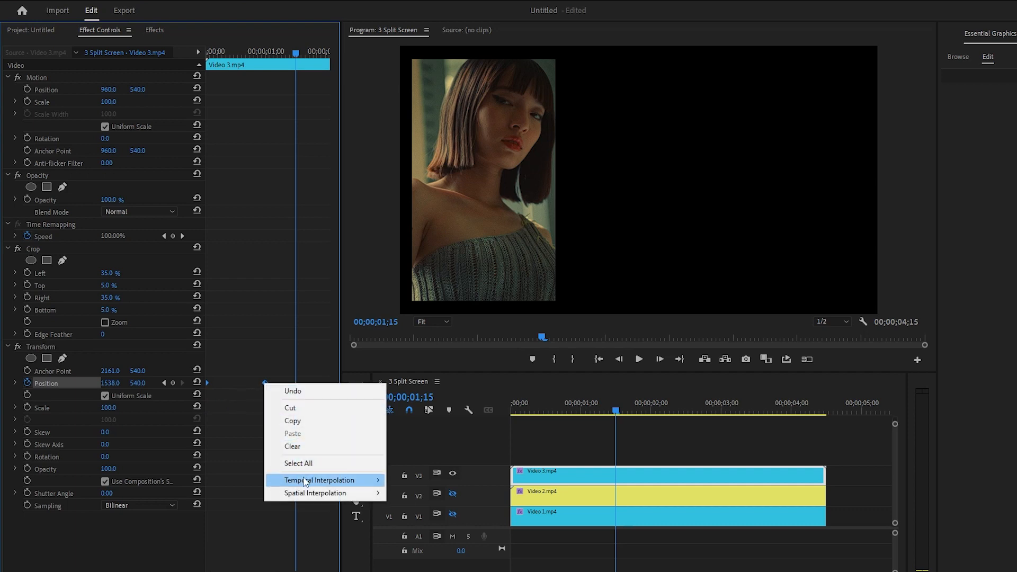
mouse_move(306, 481)
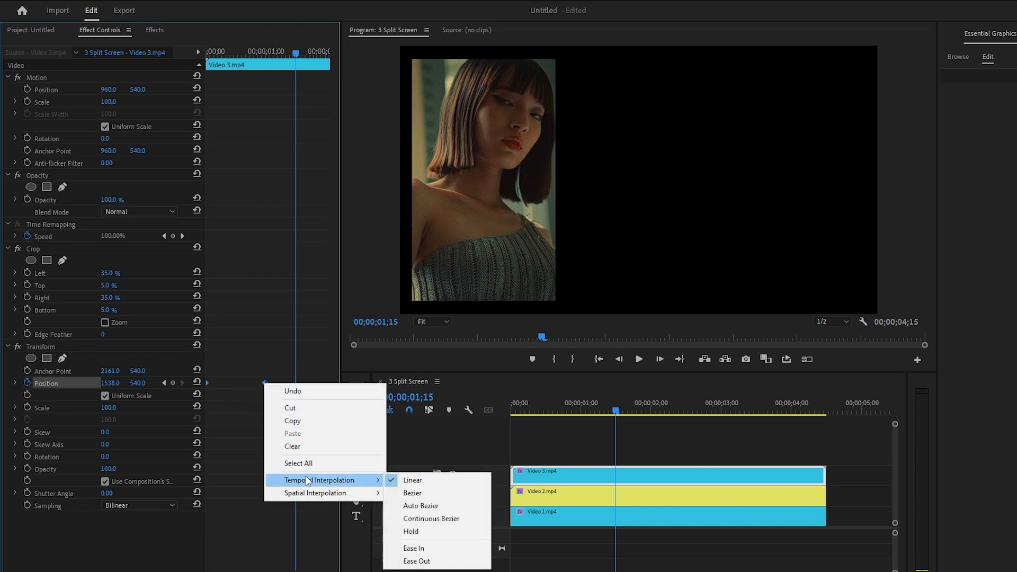
left_click(437, 494)
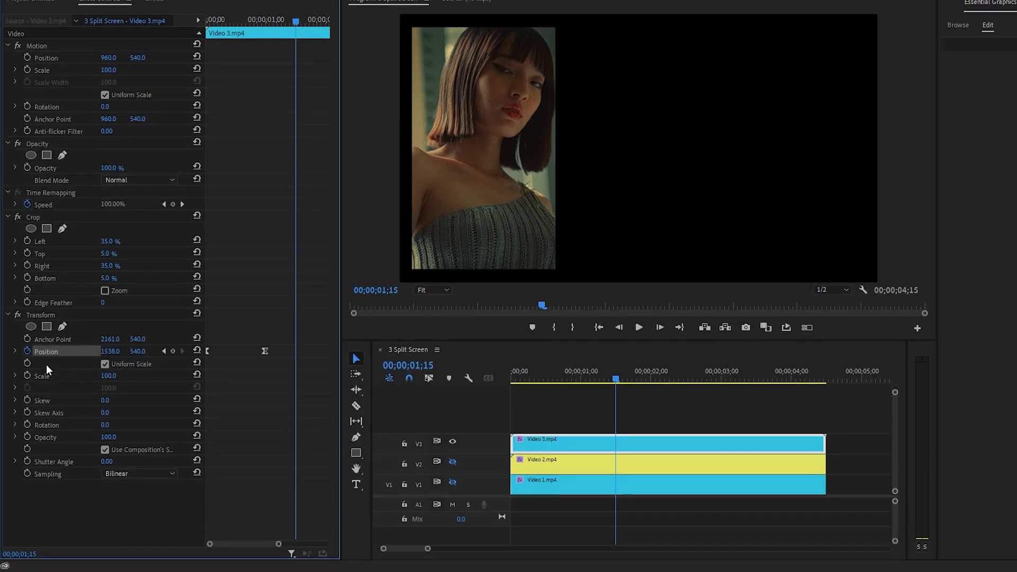
Step: Reshape the Transform Position velocity graph into a peaked curve that starts and ends slowly and is fastest near the middle
left_click(15, 352)
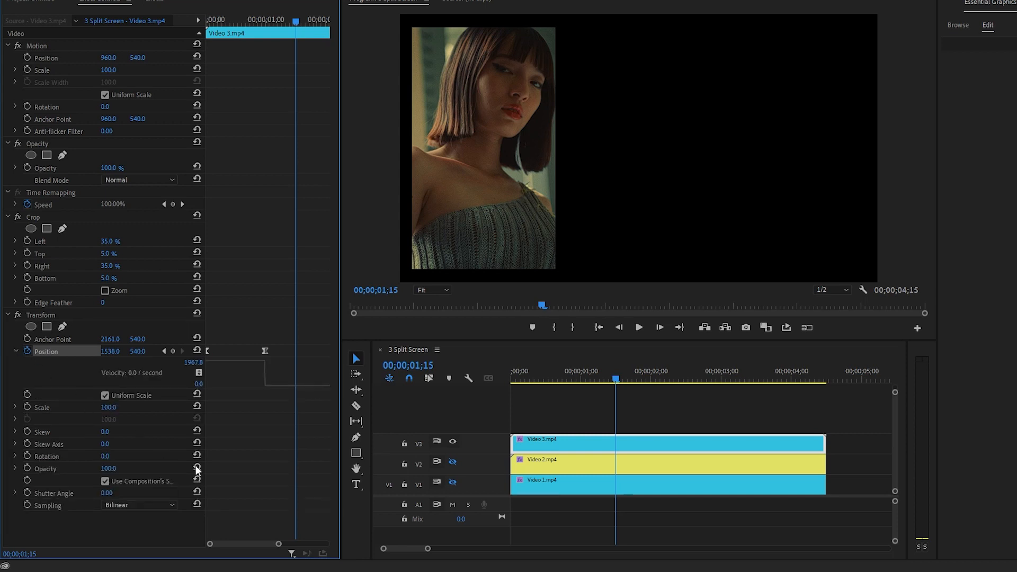
left_click_drag(279, 543, 262, 543)
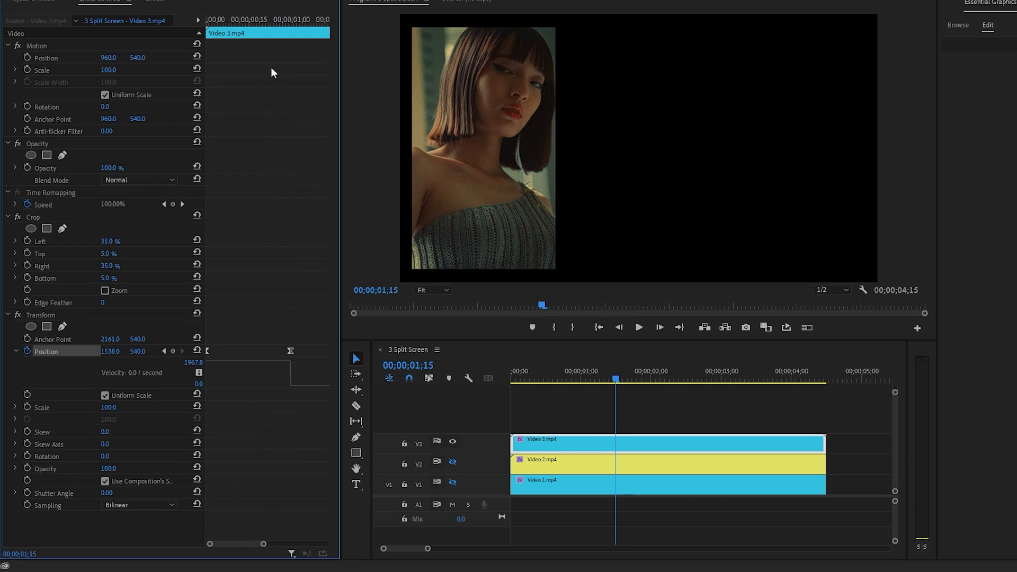
left_click(265, 21)
left_click(297, 200)
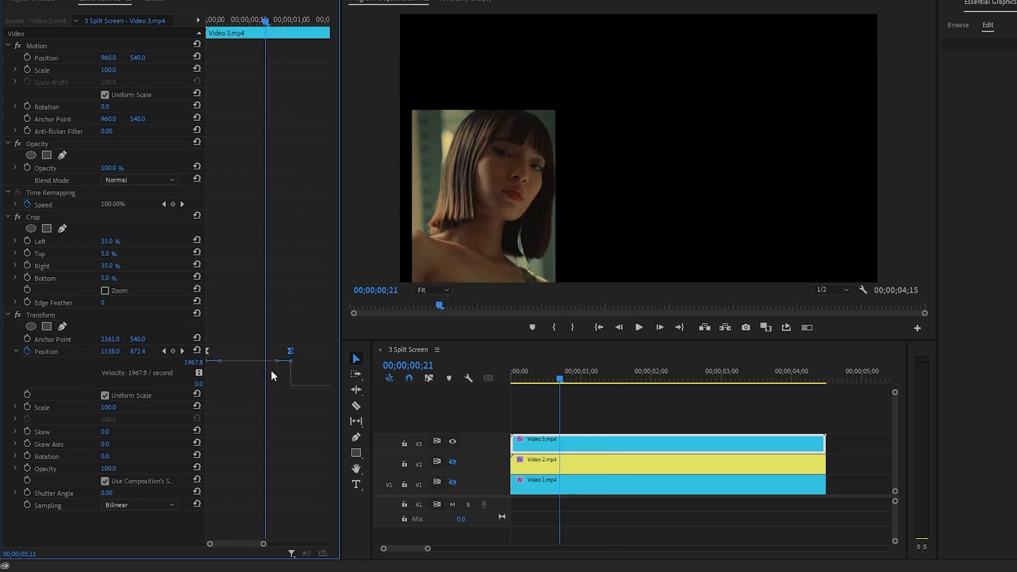
left_click_drag(275, 363, 261, 390)
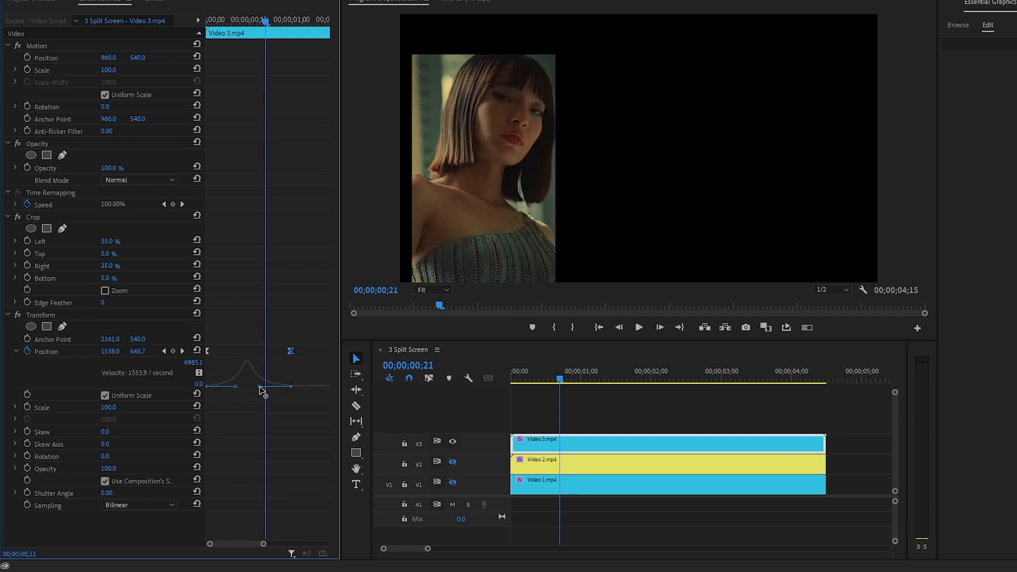
left_click(252, 403)
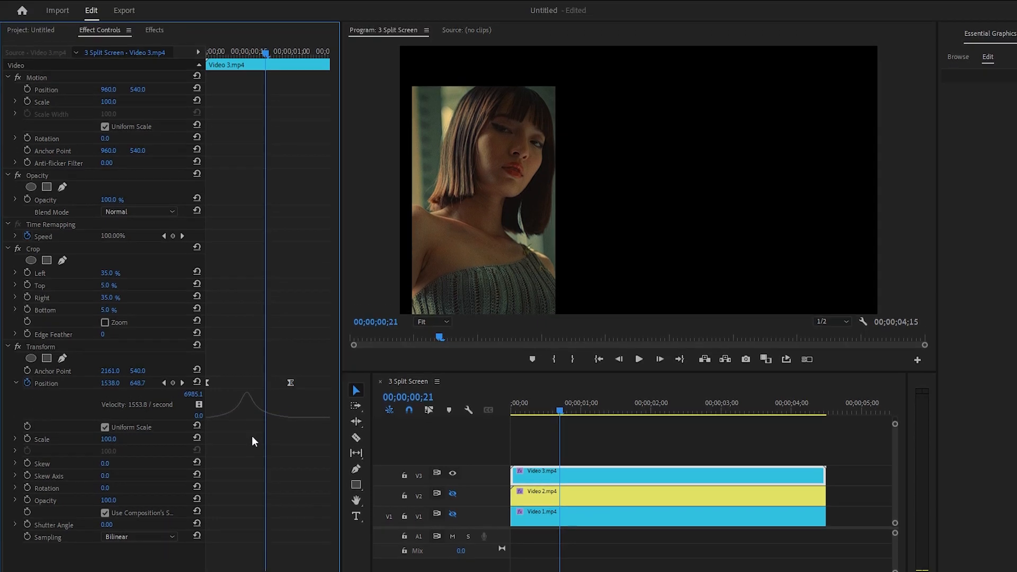
Step: Play the eased slide-in of Video 3.mp4 from the start of the sequence to check its motion
left_click_drag(227, 52, 205, 55)
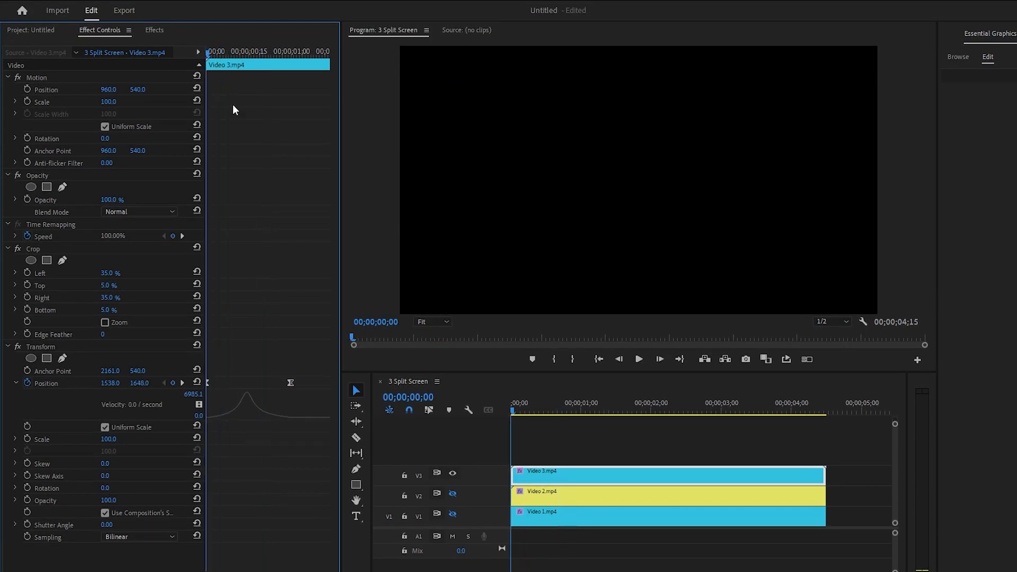
key("space")
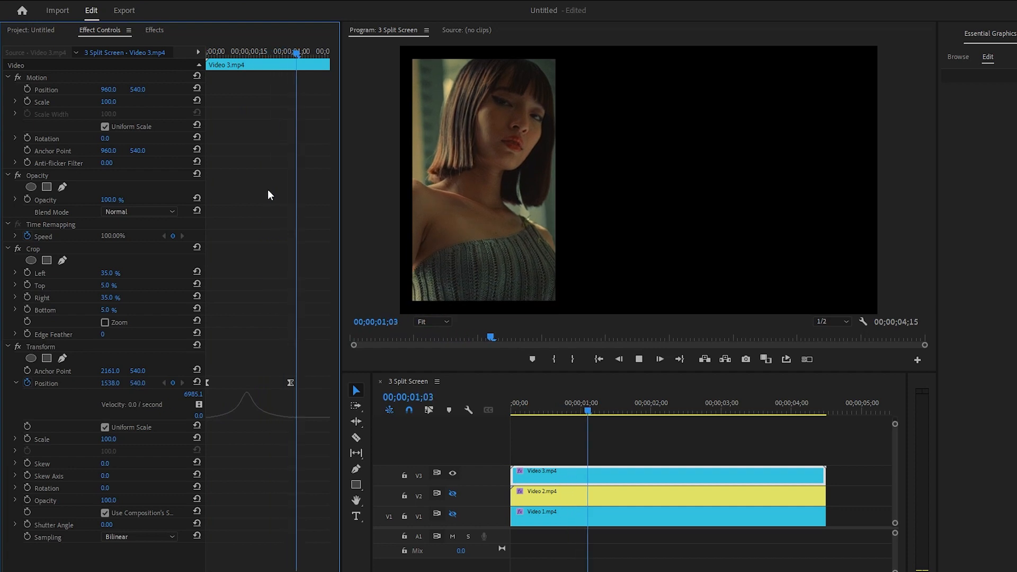
left_click_drag(251, 52, 185, 82)
key("space")
key("space")
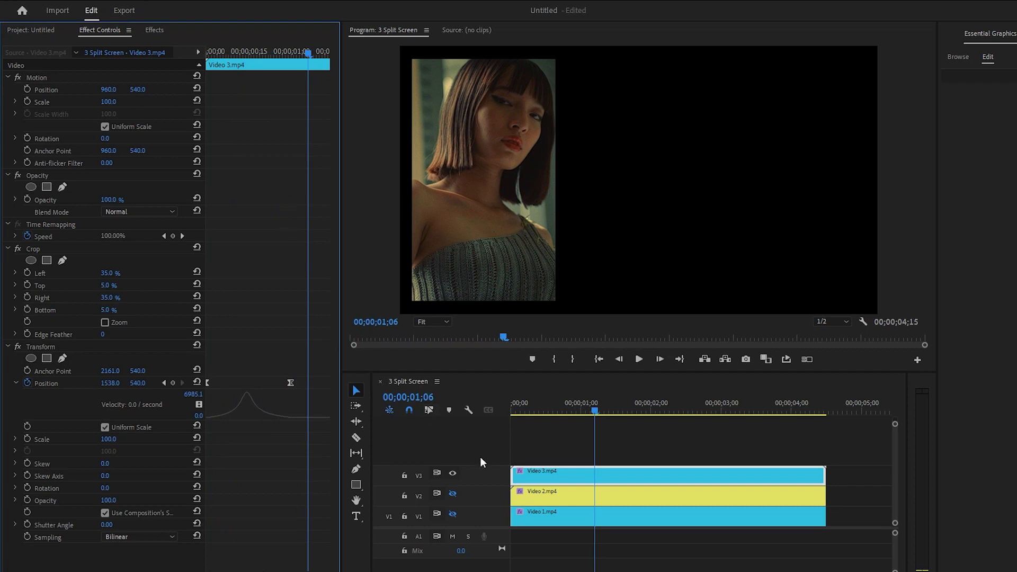
Step: Hide video track V3, show track V2 and select the Video 2.mp4 clip
left_click(455, 473)
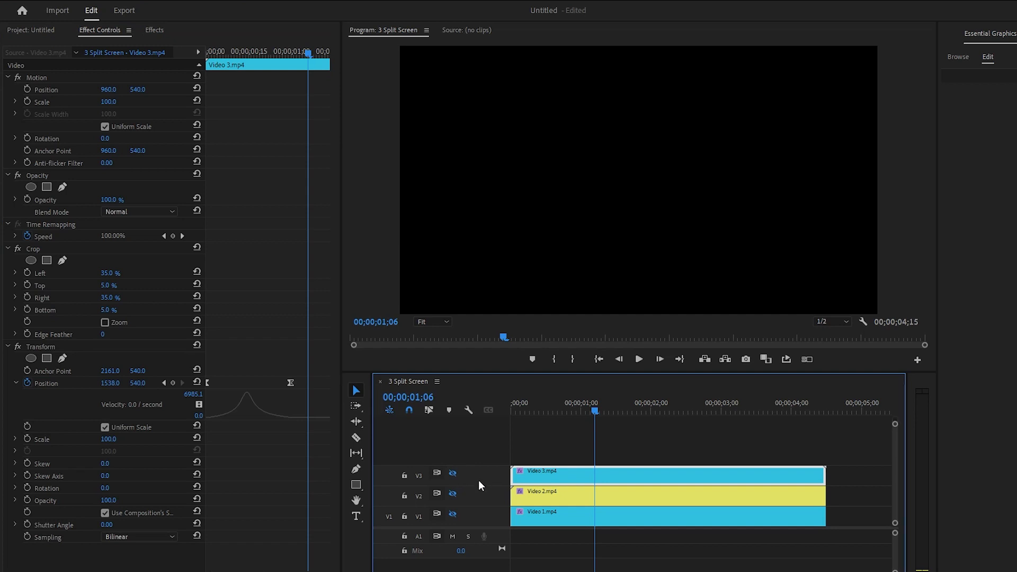
left_click(453, 494)
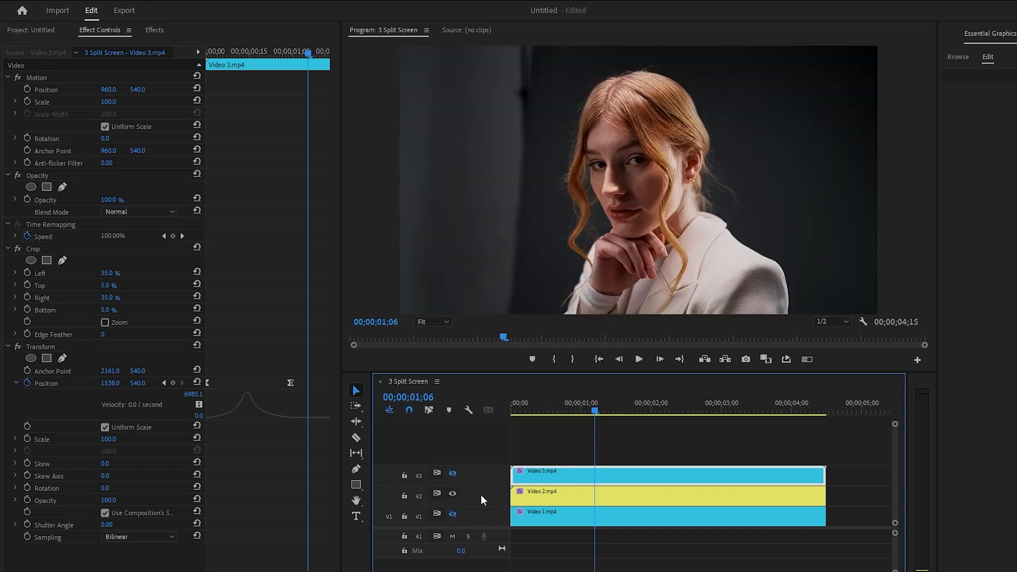
left_click(589, 497)
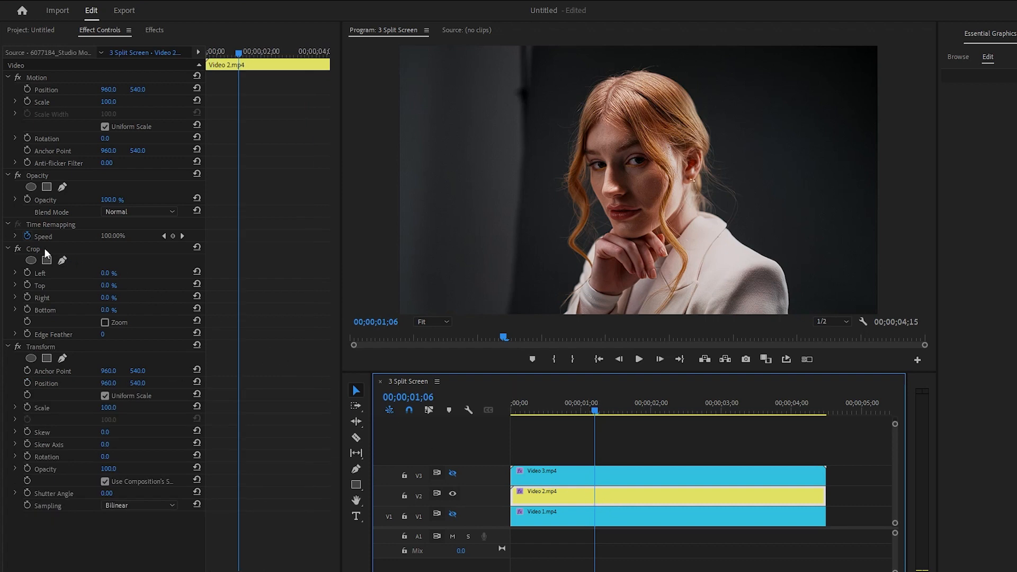
Step: Set the Crop effect of Video 2.mp4 to 35% on the left and 5% on the top
left_click(90, 248)
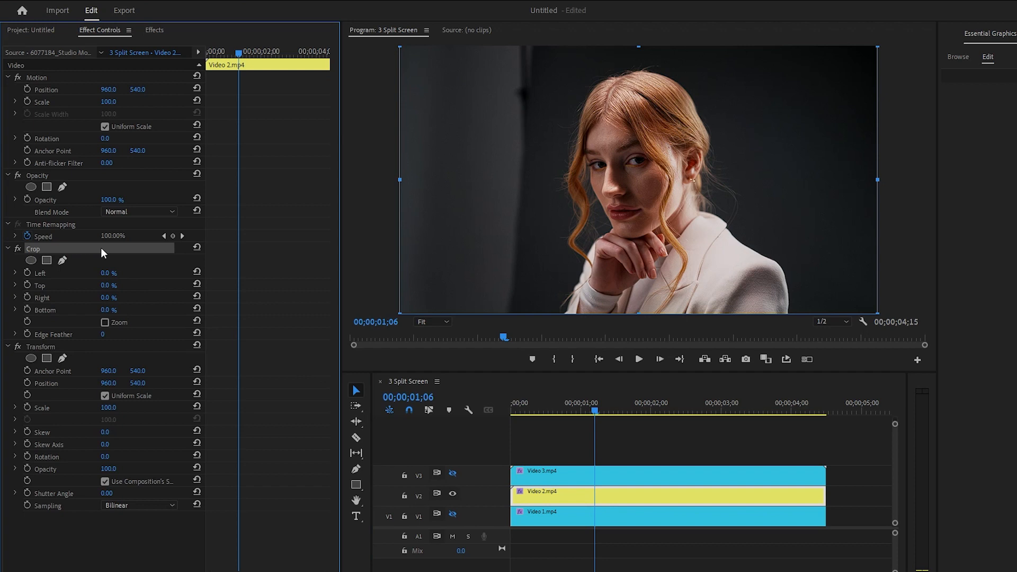
left_click(111, 277)
left_click(108, 273)
type("35")
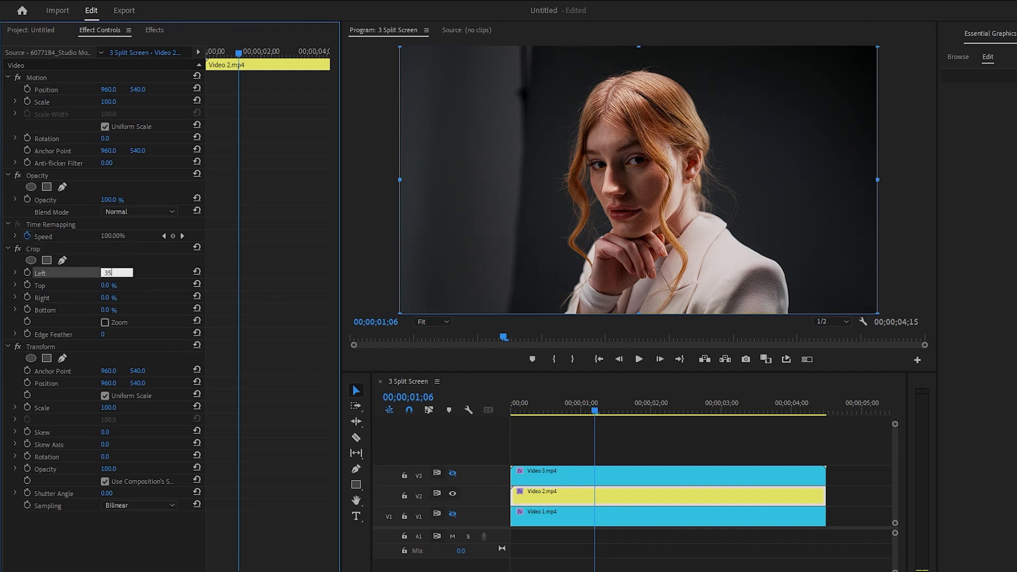
key("Return")
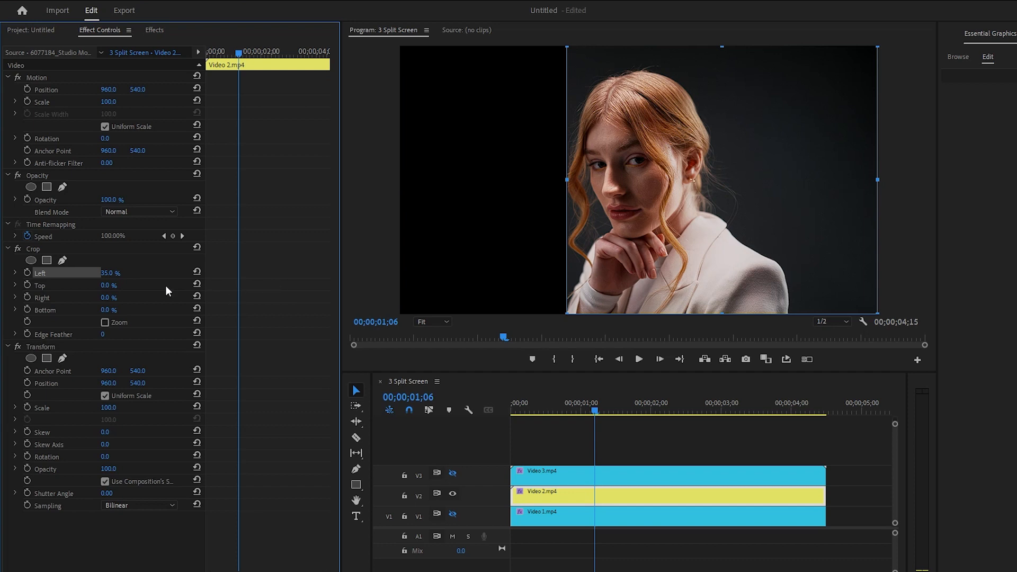
left_click(109, 285)
type("5")
key("Return")
Step: Set the Crop effect of Video 2.mp4 to 35% on the right and 5% on the bottom
key("Tab")
type("35")
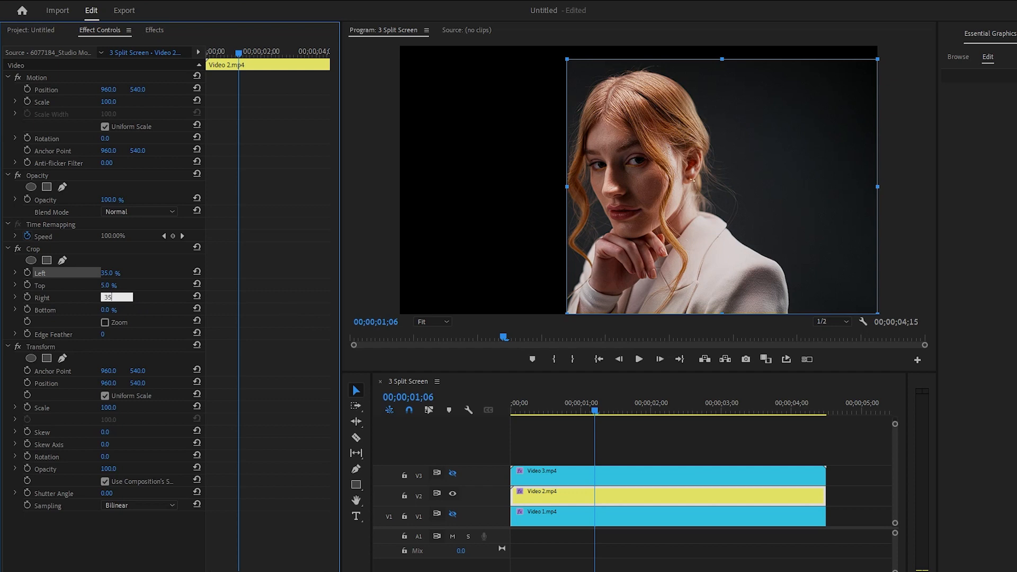
key("Return")
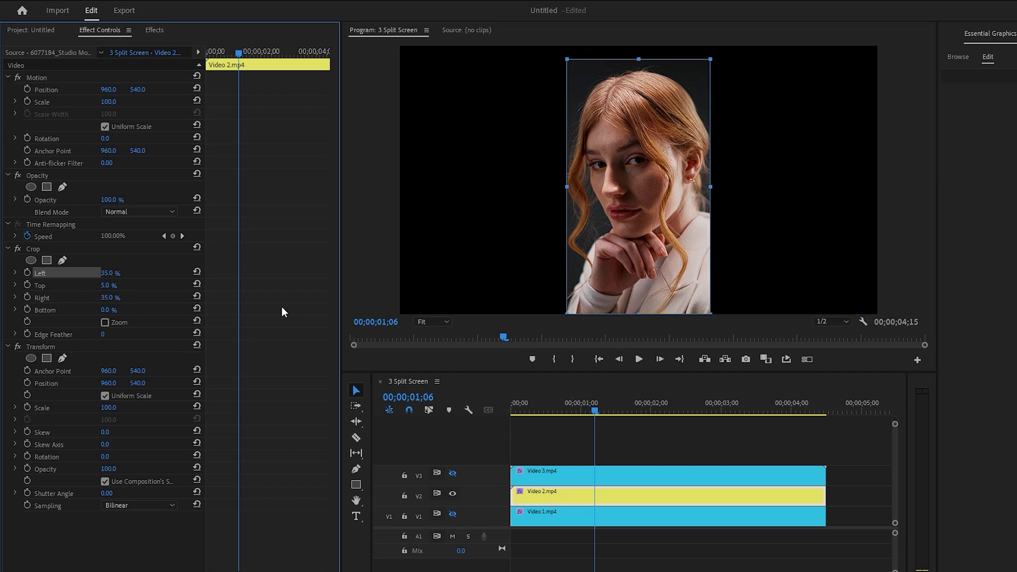
left_click(108, 310)
type("5")
key("Return")
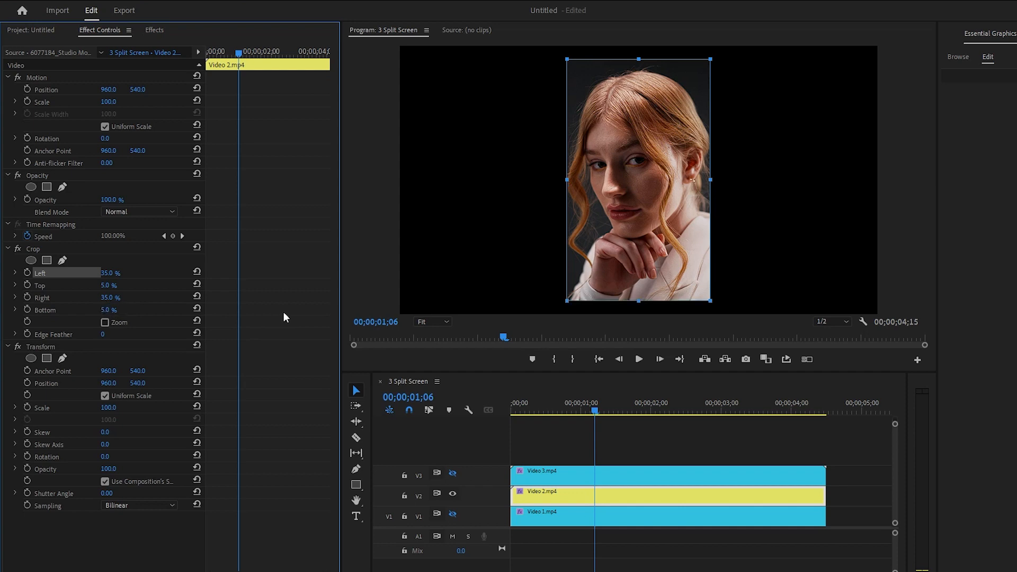
Step: Set the Transform effect's horizontal Anchor Point to 835 and horizontal Position to 834.5 for Video 2.mp4
left_click(57, 347)
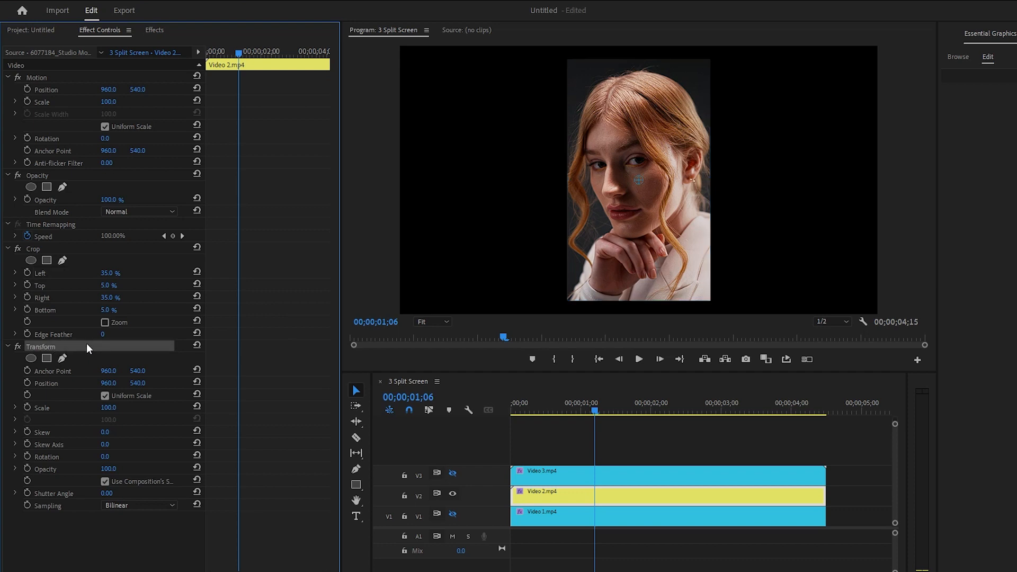
left_click(70, 371)
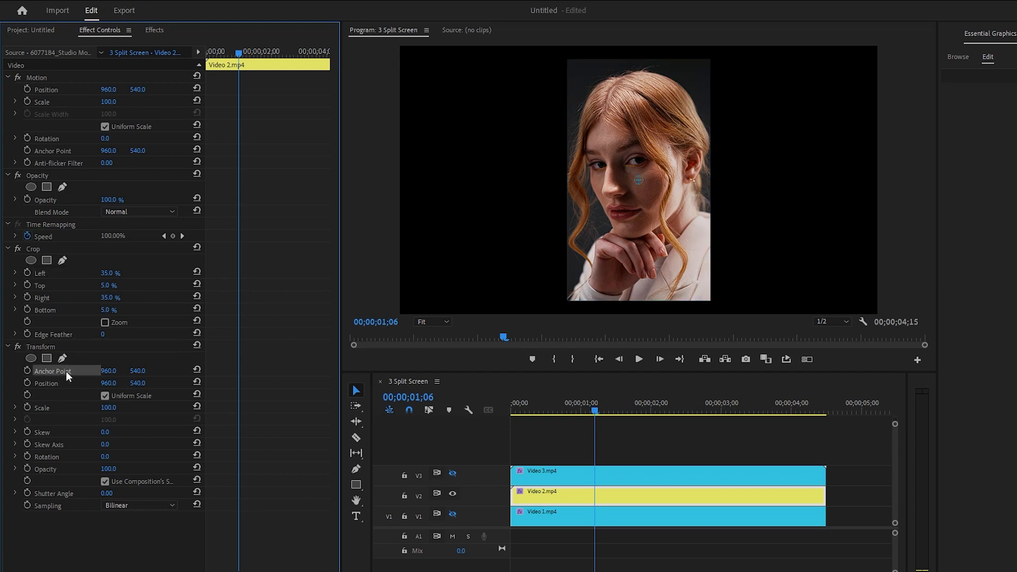
left_click(109, 372)
type("835")
key("Return")
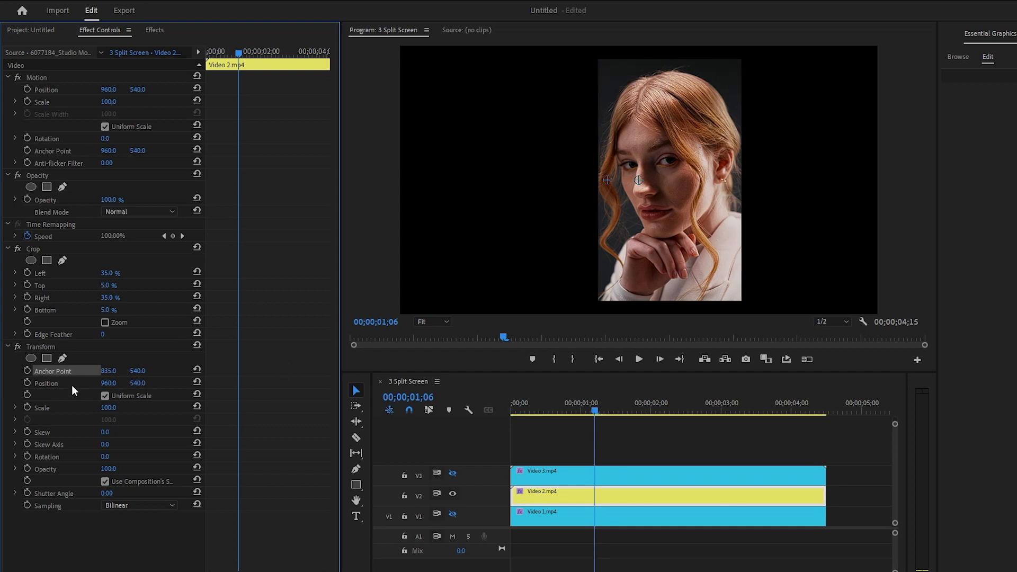
left_click(54, 383)
left_click(110, 383)
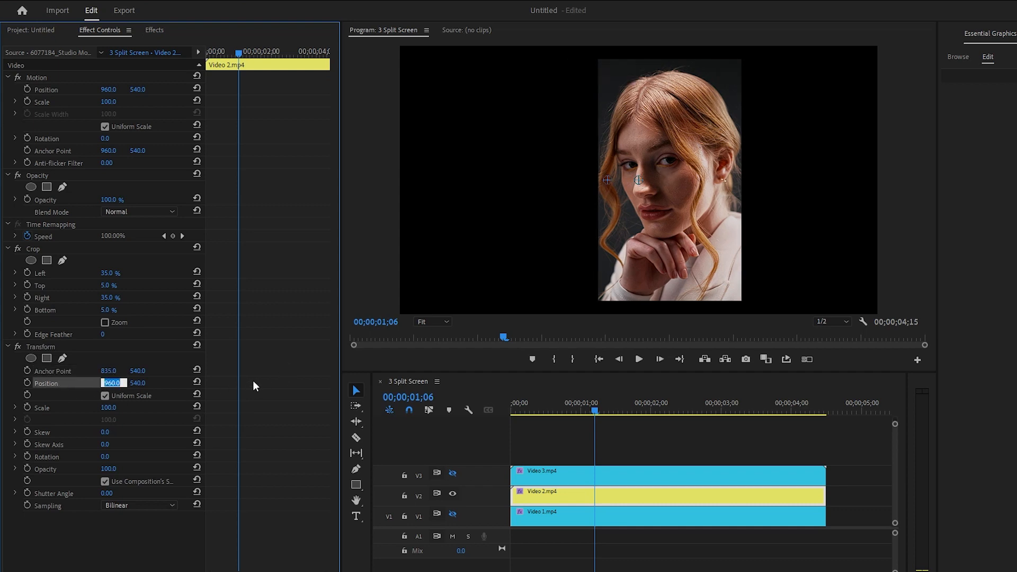
type("834.5")
key("Return")
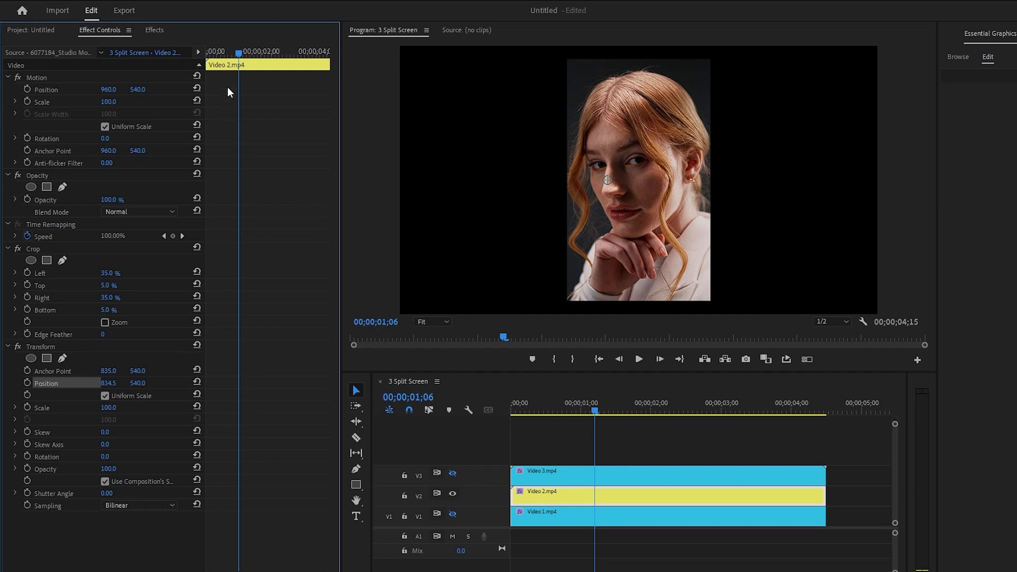
Step: Add a Transform Position keyframe at the start of Video 2.mp4 with a vertical value of 1588
left_click_drag(239, 53, 198, 52)
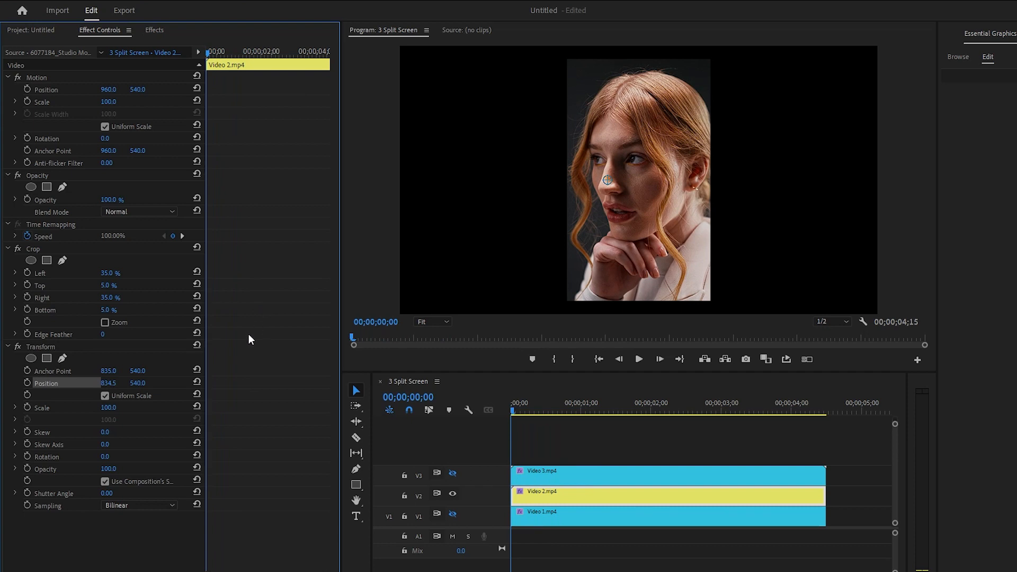
left_click(30, 383)
left_click(139, 382)
type("1588")
key("Return")
Step: Add a second Transform Position keyframe to Video 2.mp4 at 00;00;01;00 with a vertical value of 540
left_click_drag(326, 548, 291, 548)
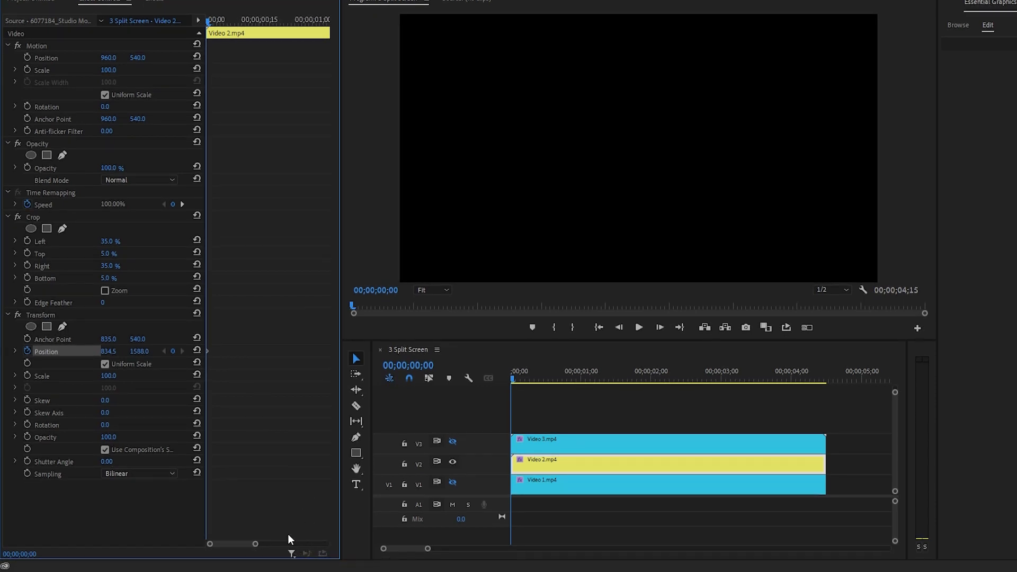
key("space")
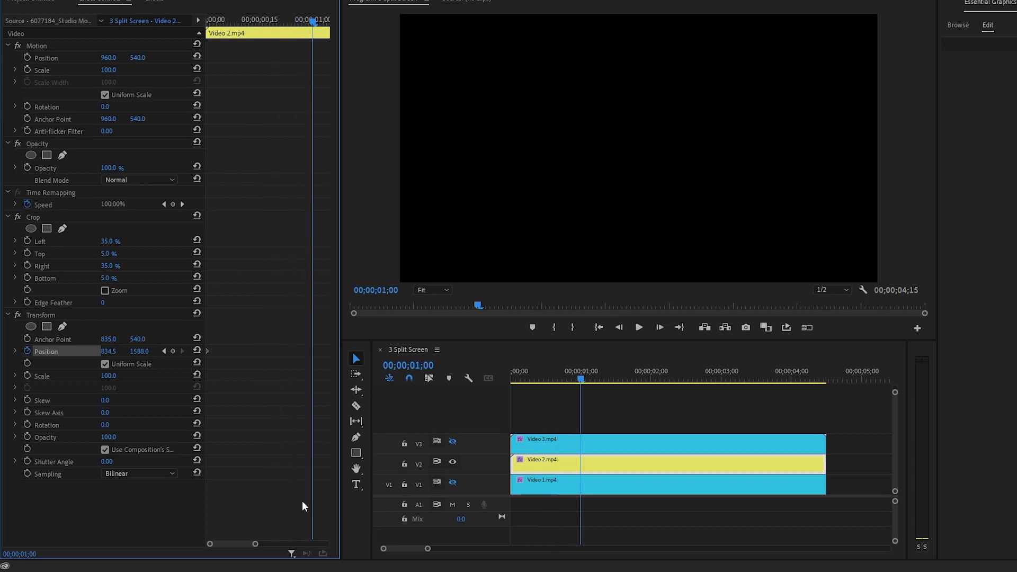
left_click(141, 351)
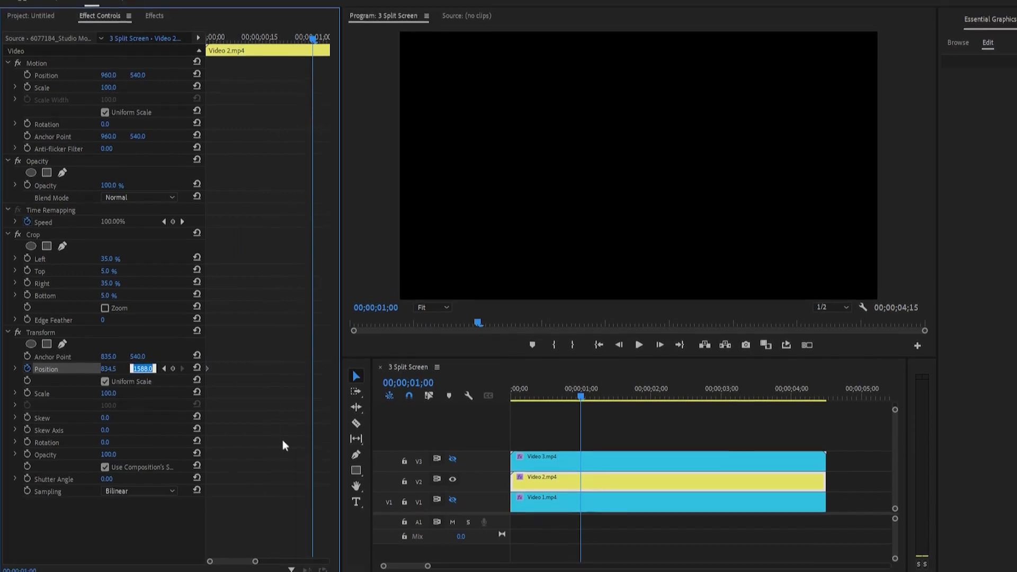
type("540")
key("Return")
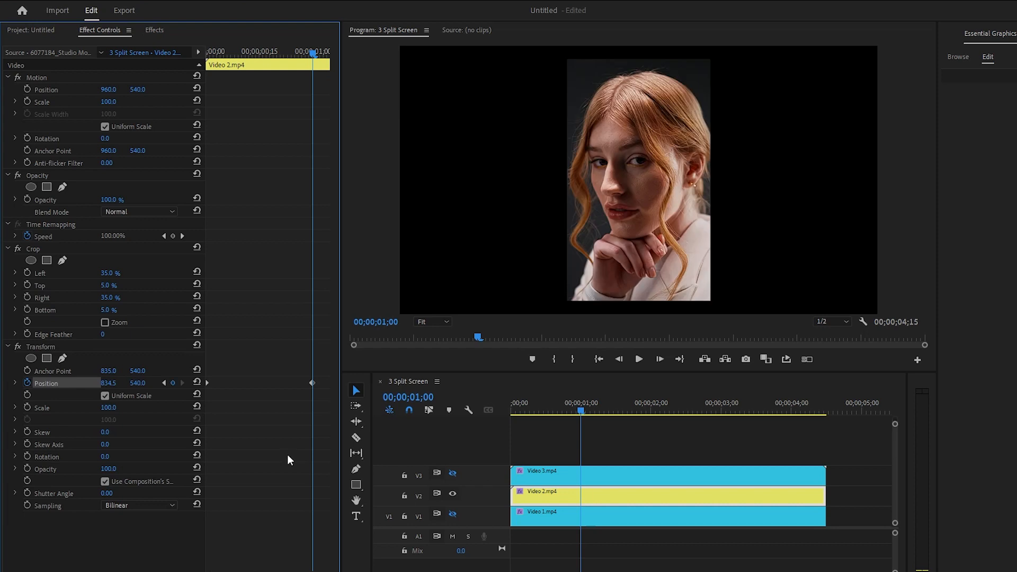
Step: Play the slide-in animation of Video 2.mp4 from the start to check its motion
left_click_drag(262, 65, 202, 65)
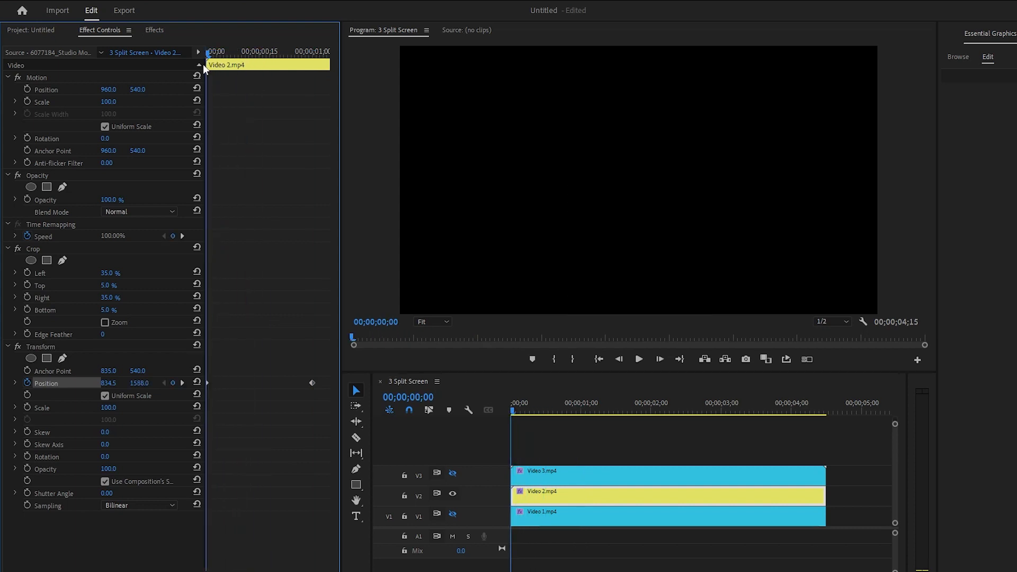
key("space")
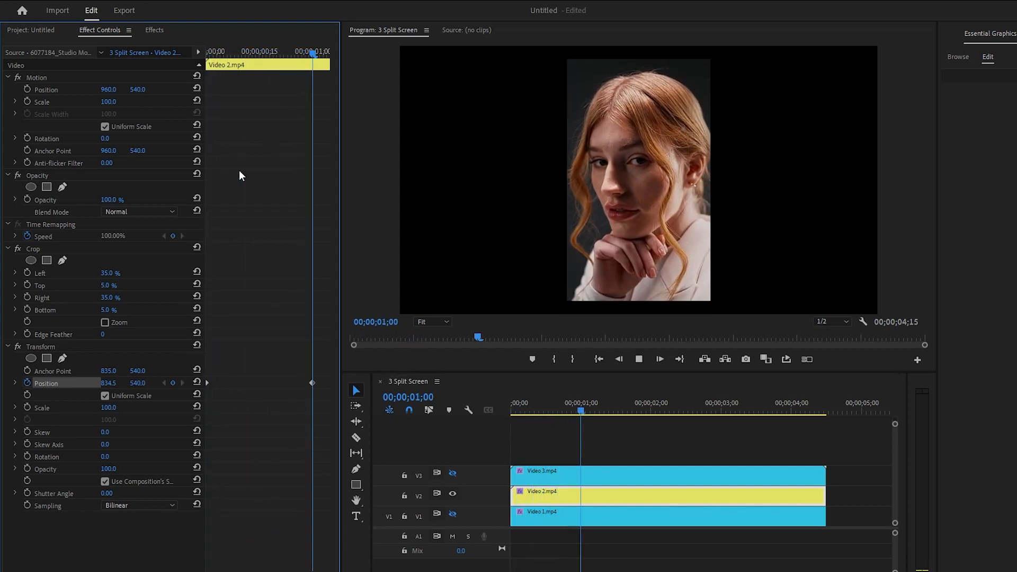
left_click_drag(241, 56, 198, 62)
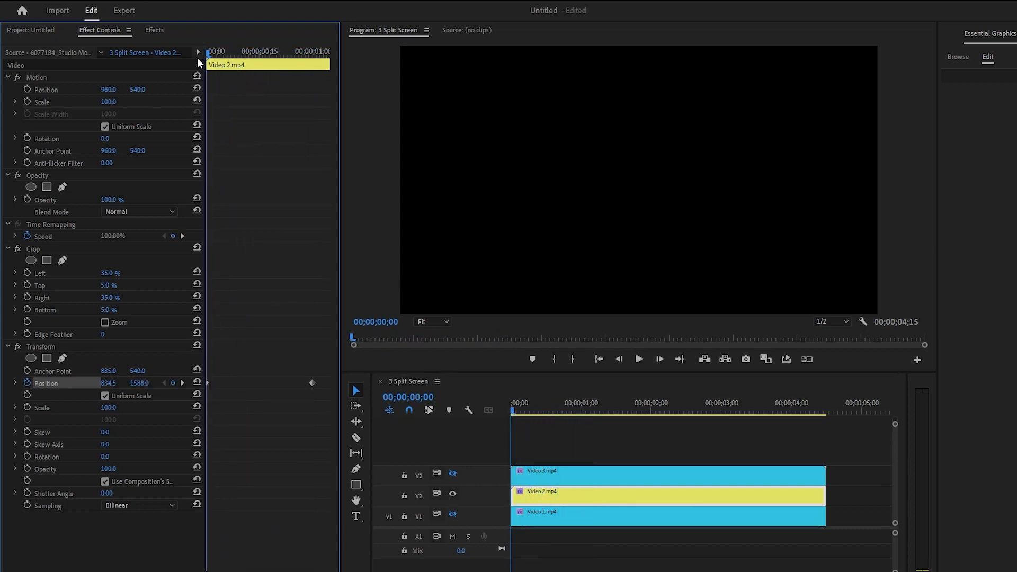
key("space")
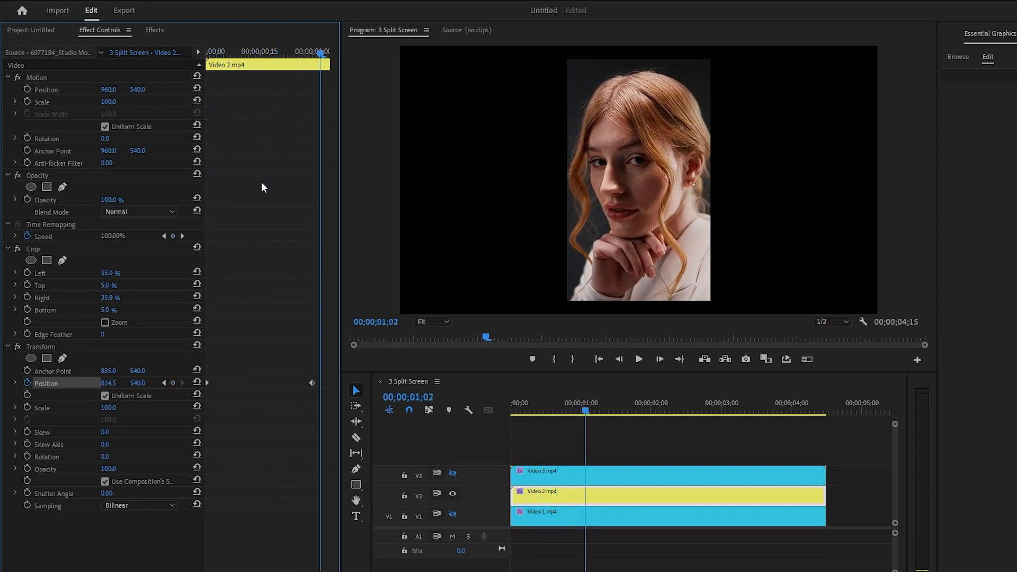
Step: Set the temporal interpolation of both Transform Position keyframes on Video 2.mp4 to Bezier
left_click_drag(325, 343, 232, 413)
right_click(312, 381)
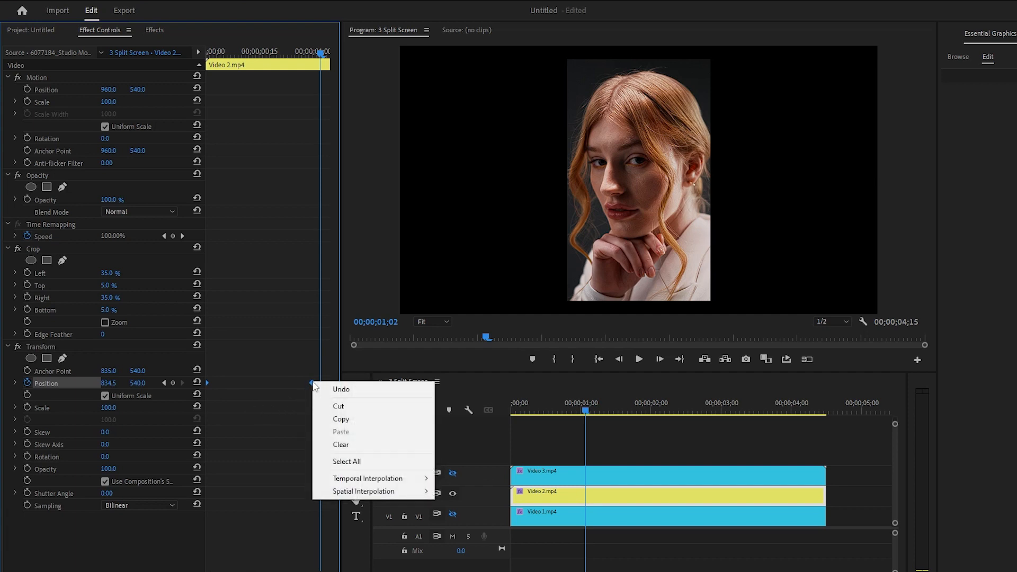
mouse_move(417, 481)
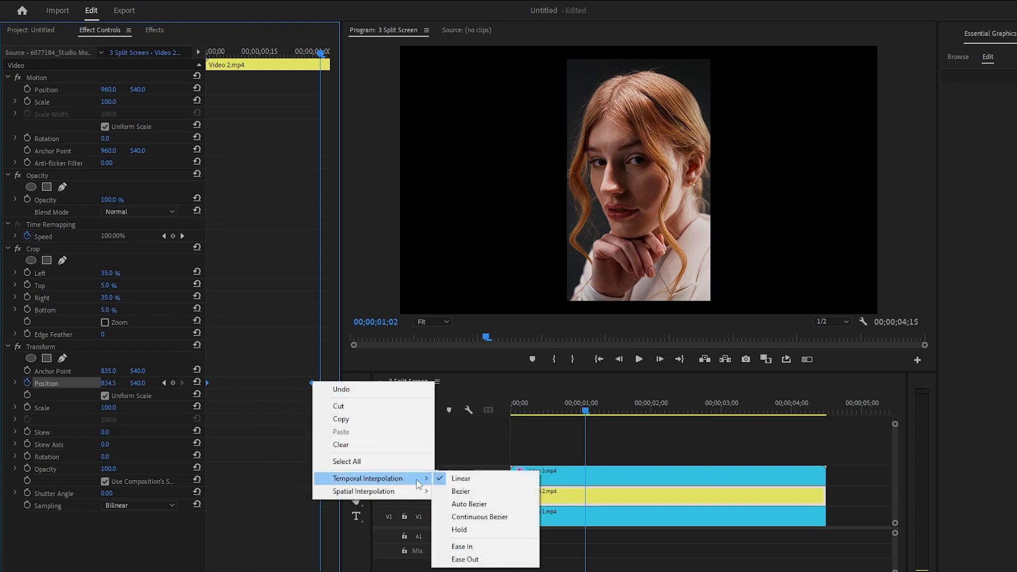
left_click(477, 493)
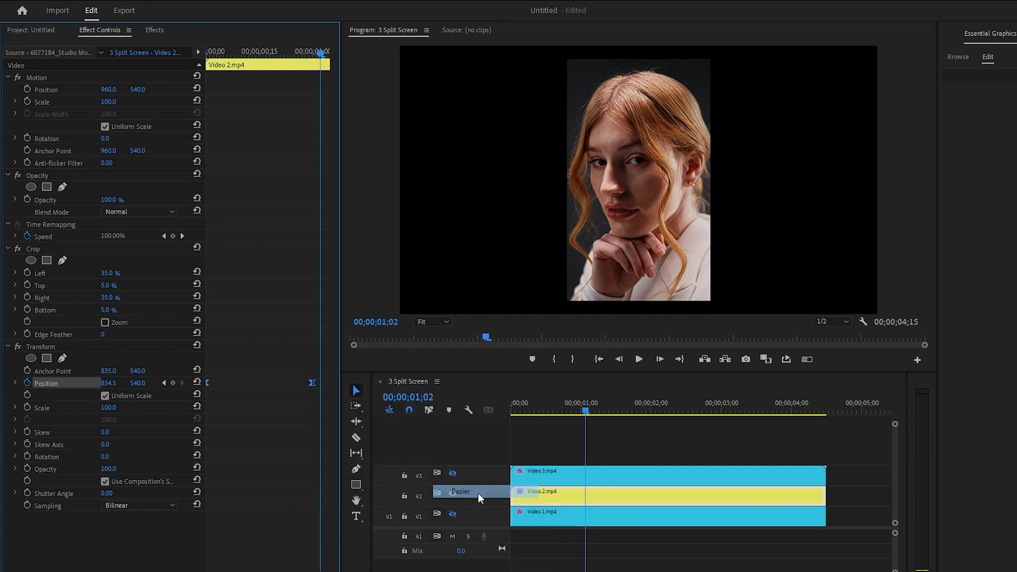
left_click(279, 419)
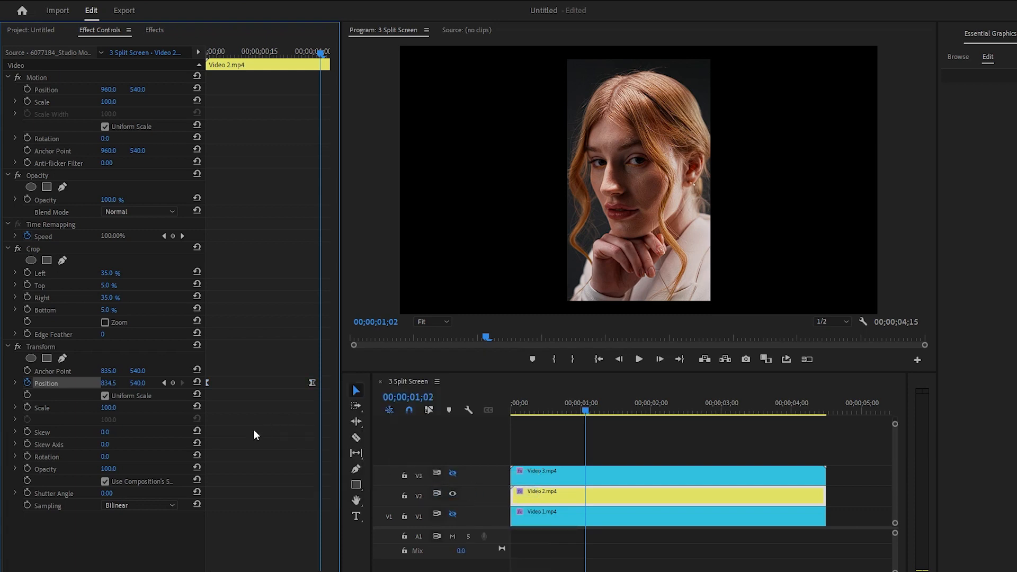
Step: Reshape Video 2.mp4's Transform Position velocity graph into a peaked curve with slow start and end and a fast middle
left_click(14, 383)
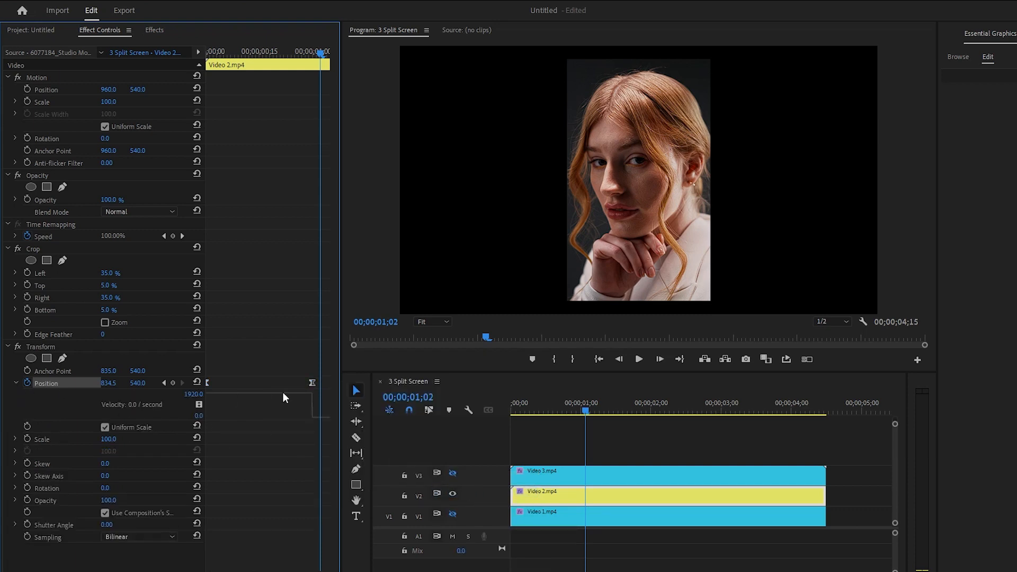
left_click_drag(309, 392, 245, 418)
left_click(258, 438)
Step: Replay the eased slide-in of Video 2.mp4 from the start of the sequence to check the new speed curve
key("Home")
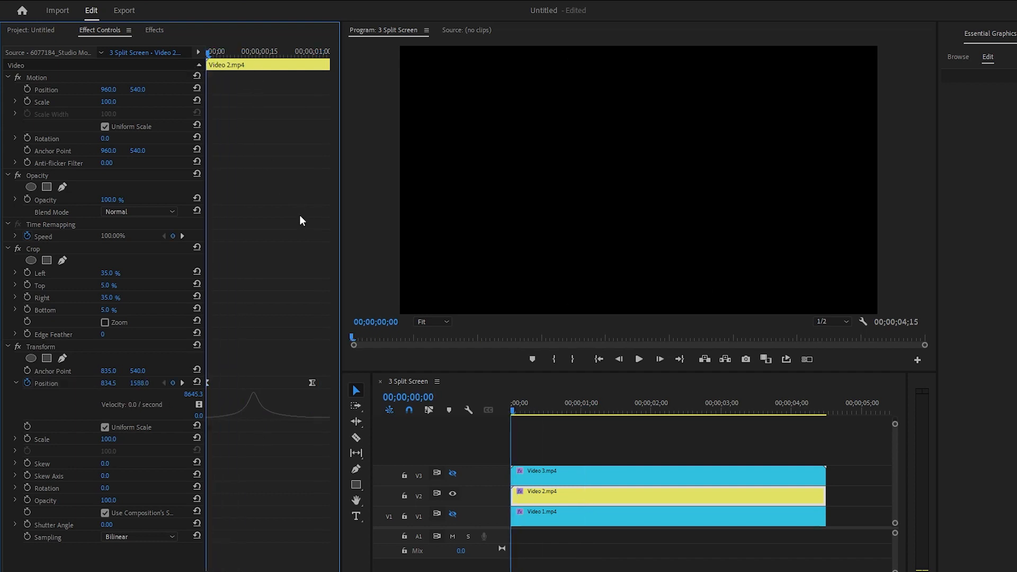
key("space")
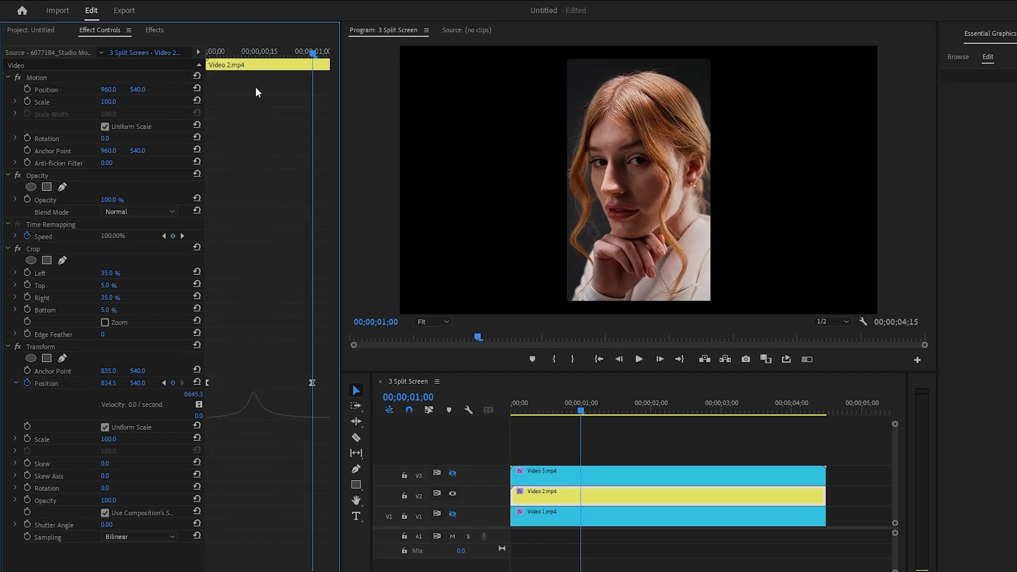
left_click(226, 53)
key("Home")
key("space")
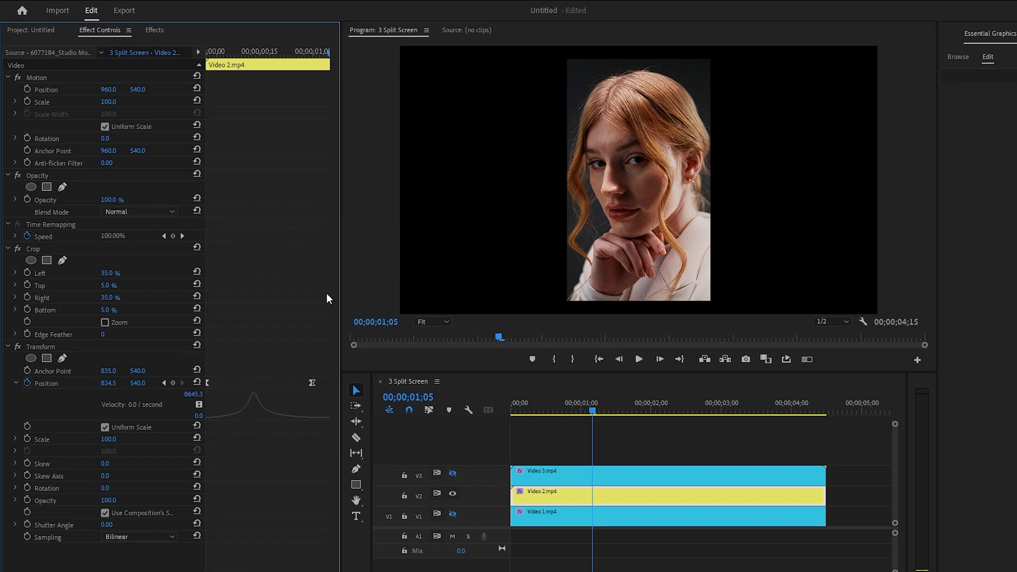
Step: Hide track V2, make track V1 visible and select Video 1.mp4 for editing
left_click(453, 494)
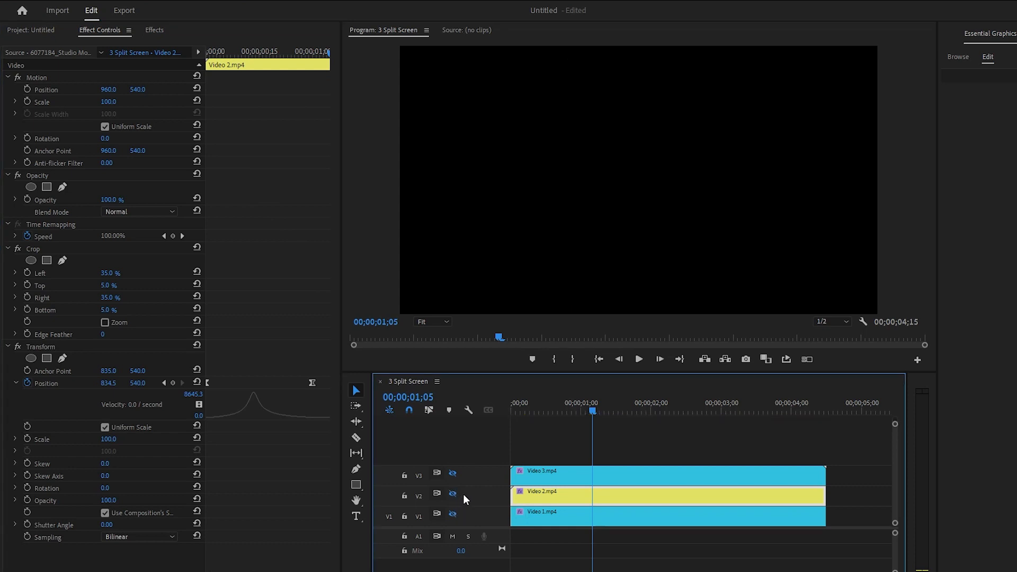
left_click(453, 514)
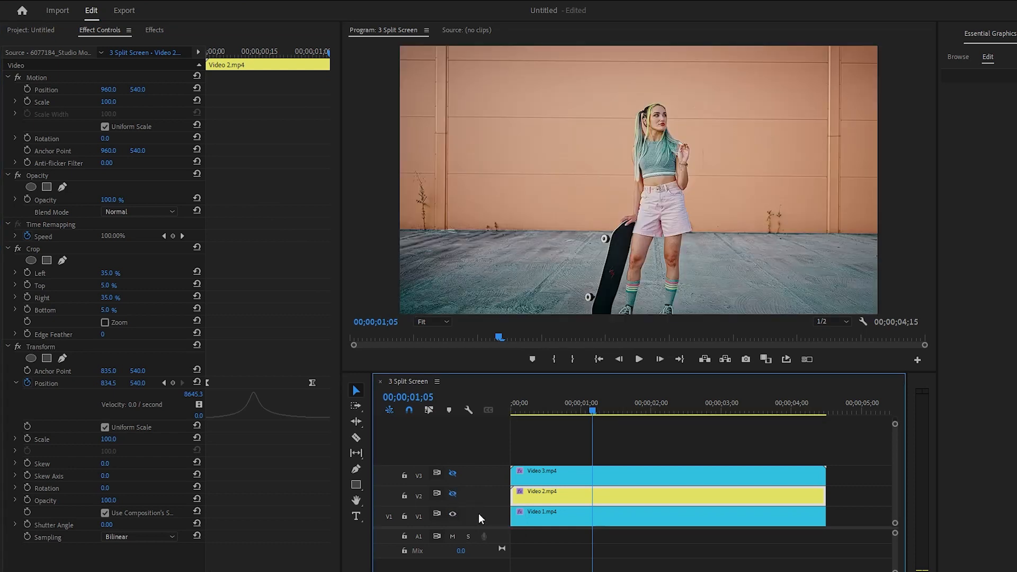
left_click(561, 520)
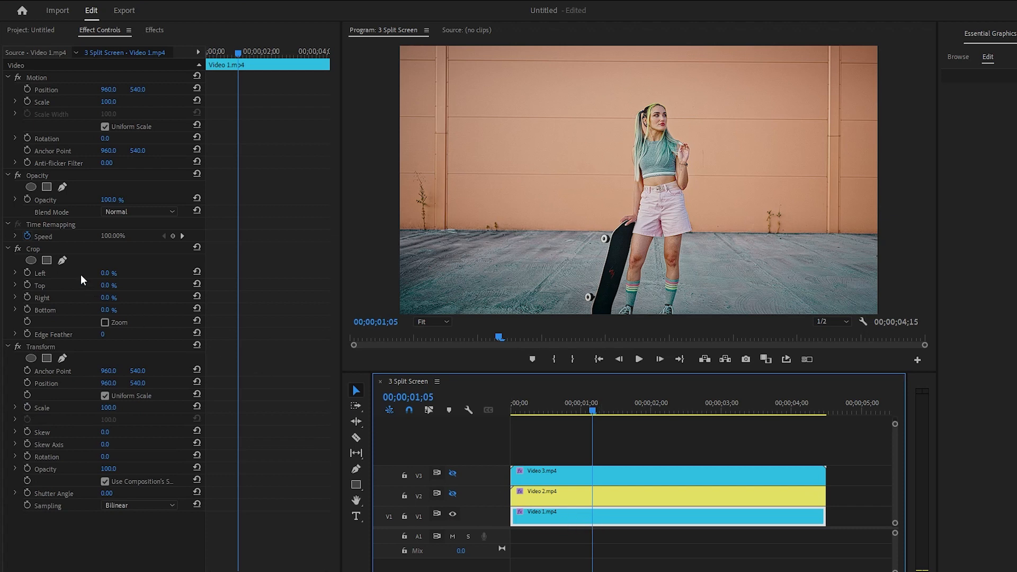
Step: Crop Video 1.mp4 by 35% on the left, 5% on the top, 35% on the right and 5% on the bottom
left_click(46, 249)
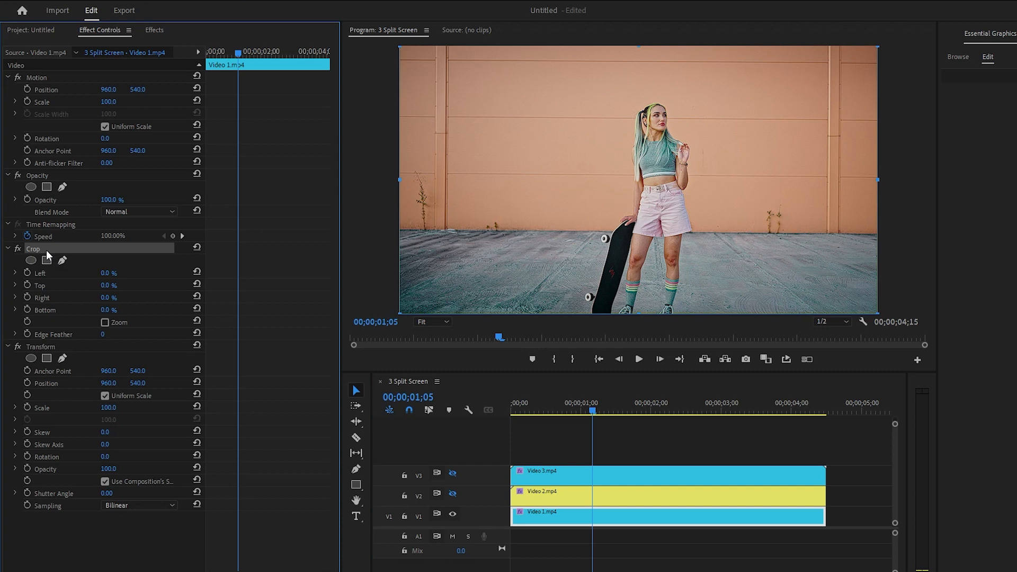
left_click(106, 273)
type("35")
key("Return")
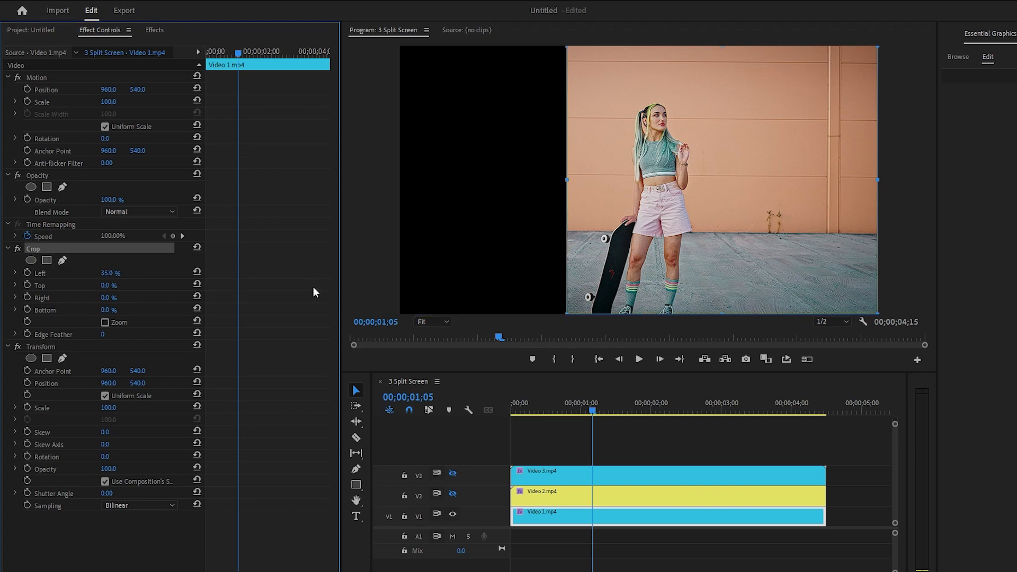
left_click(105, 286)
type("5")
key("Return")
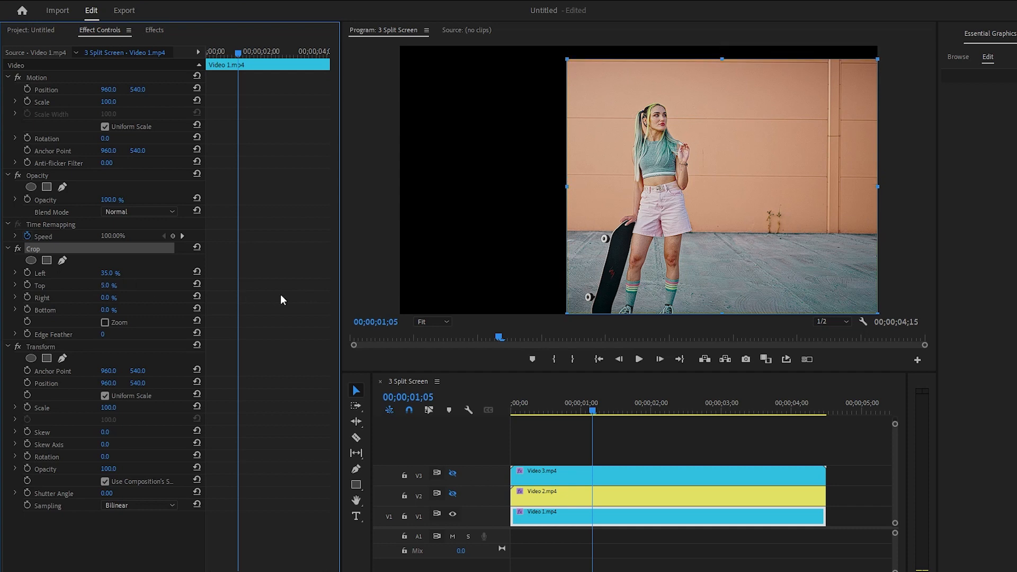
left_click(106, 298)
type("35")
key("Return")
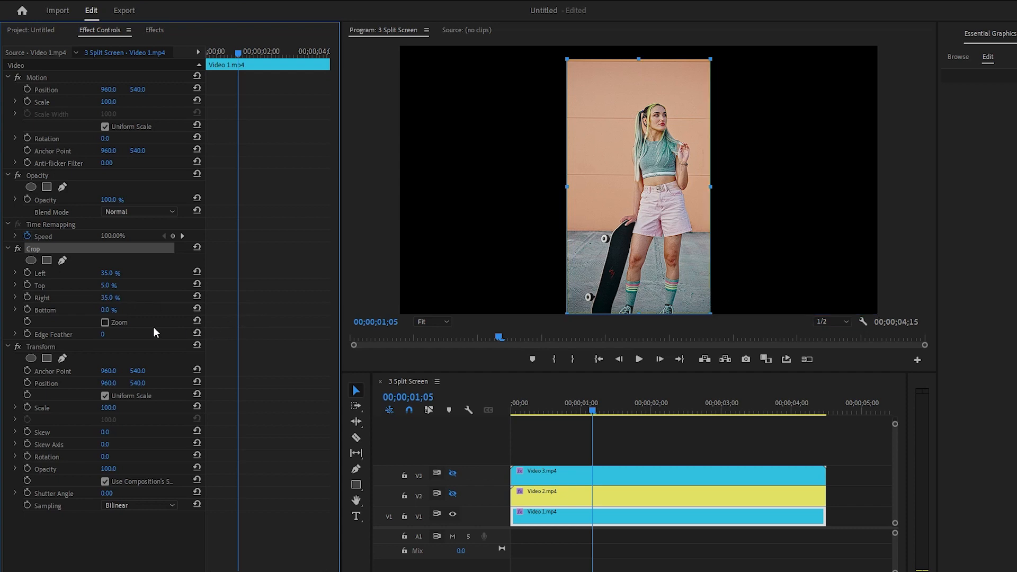
left_click(108, 310)
type("5")
key("Return")
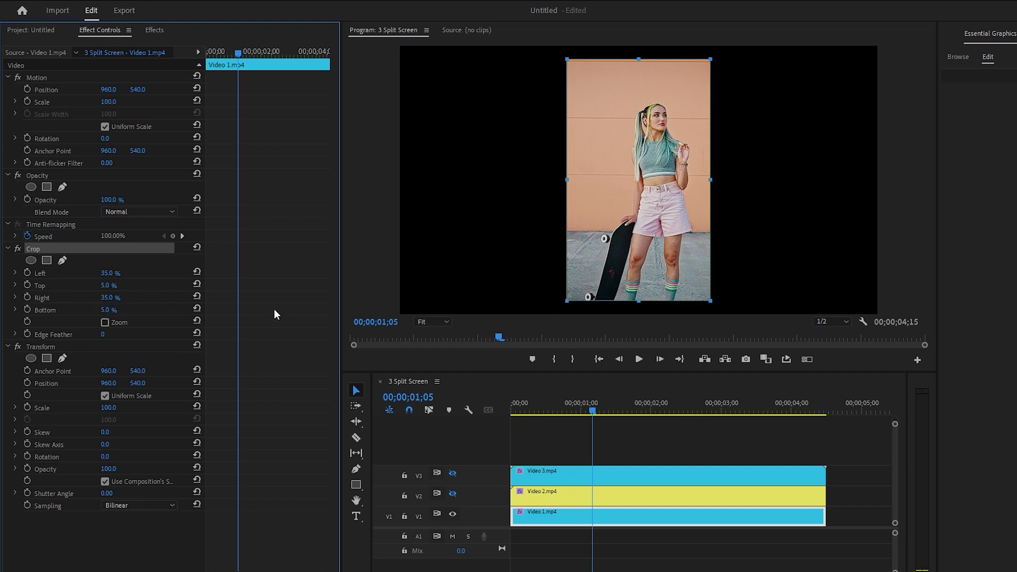
Step: Set the horizontal Transform Anchor Point of Video 1.mp4 to 917 and its horizontal Transform Position to 1538
left_click(37, 347)
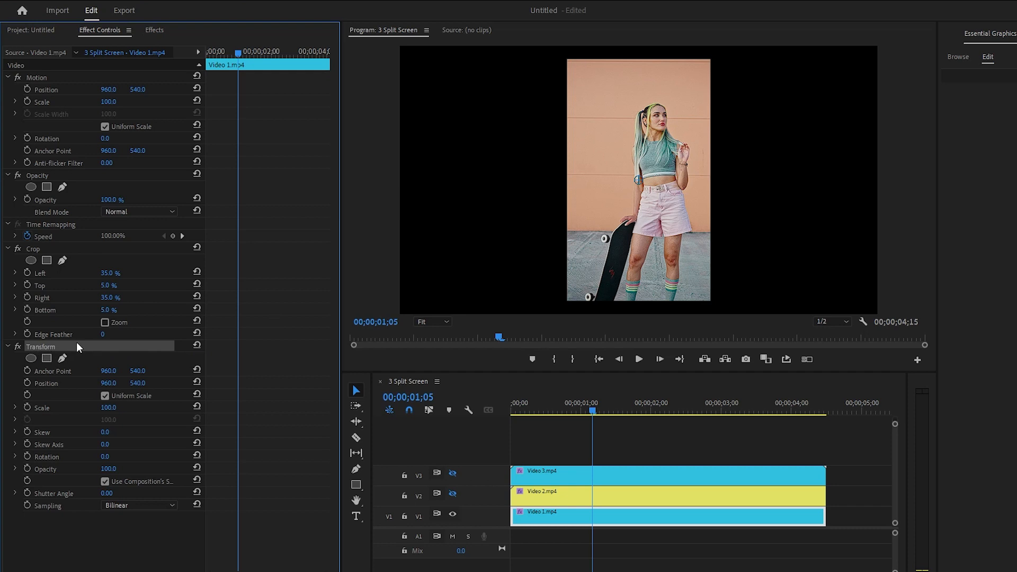
left_click(110, 371)
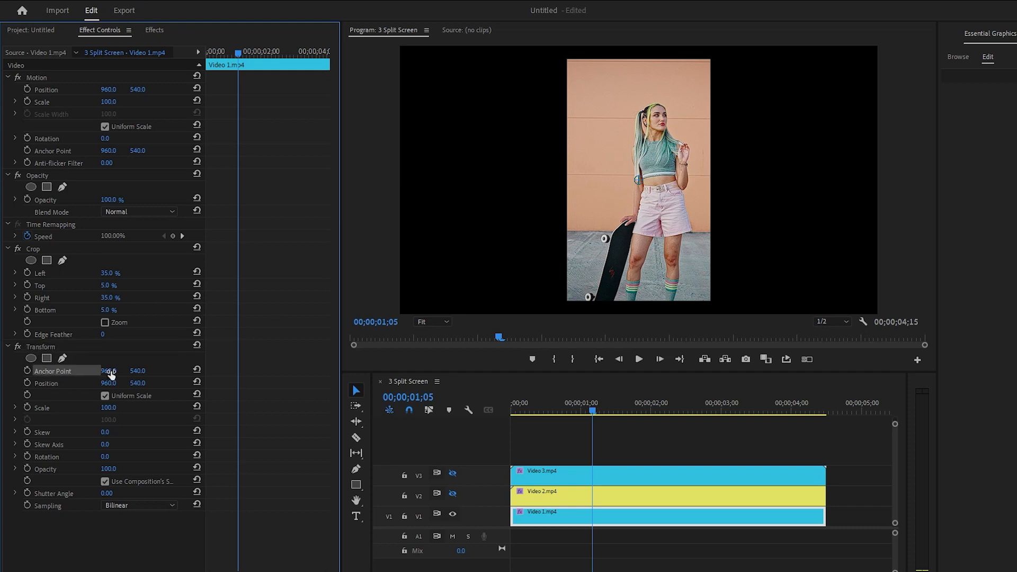
type("917")
key("Return")
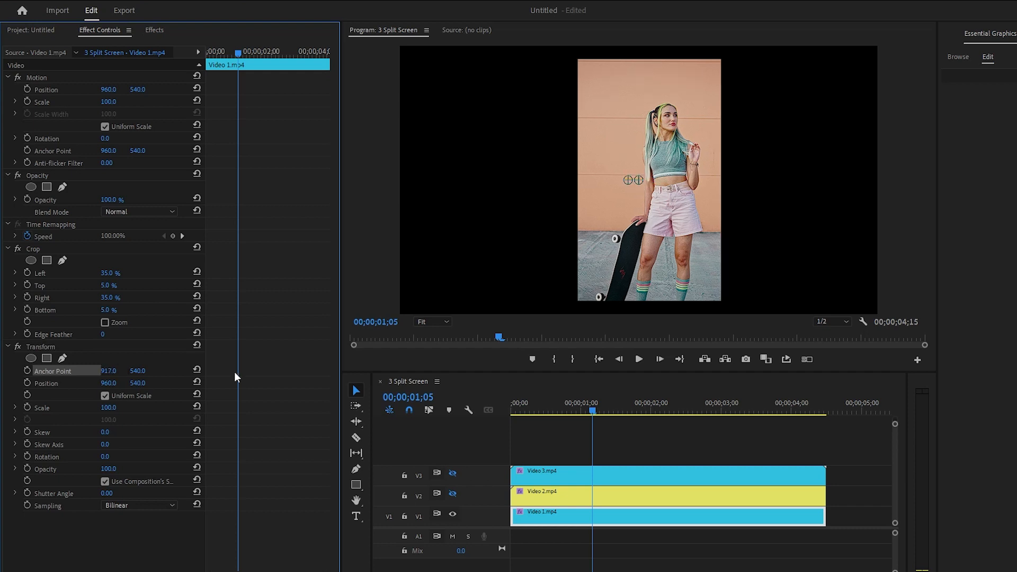
left_click(46, 384)
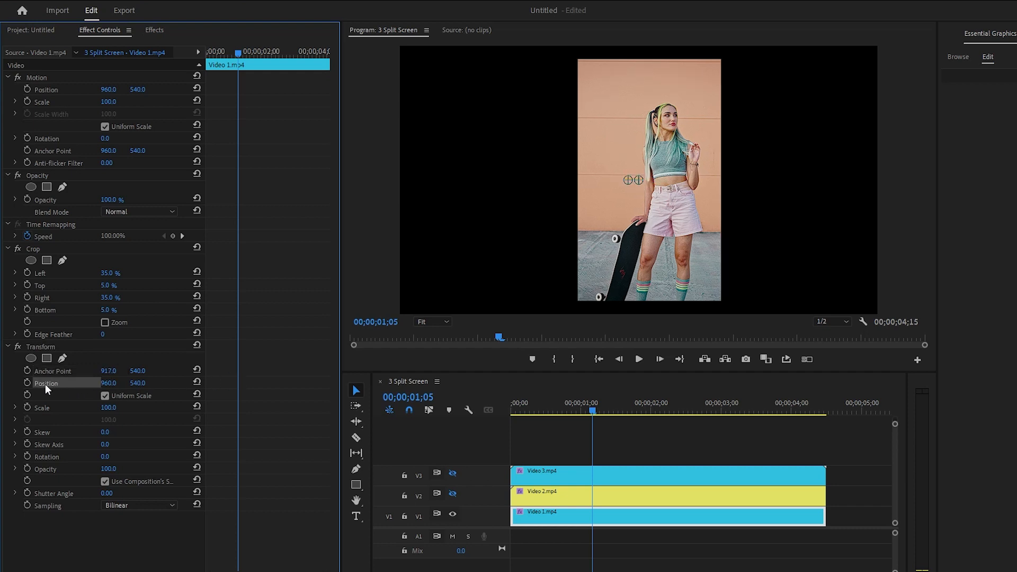
left_click(109, 383)
type("1538")
key("Return")
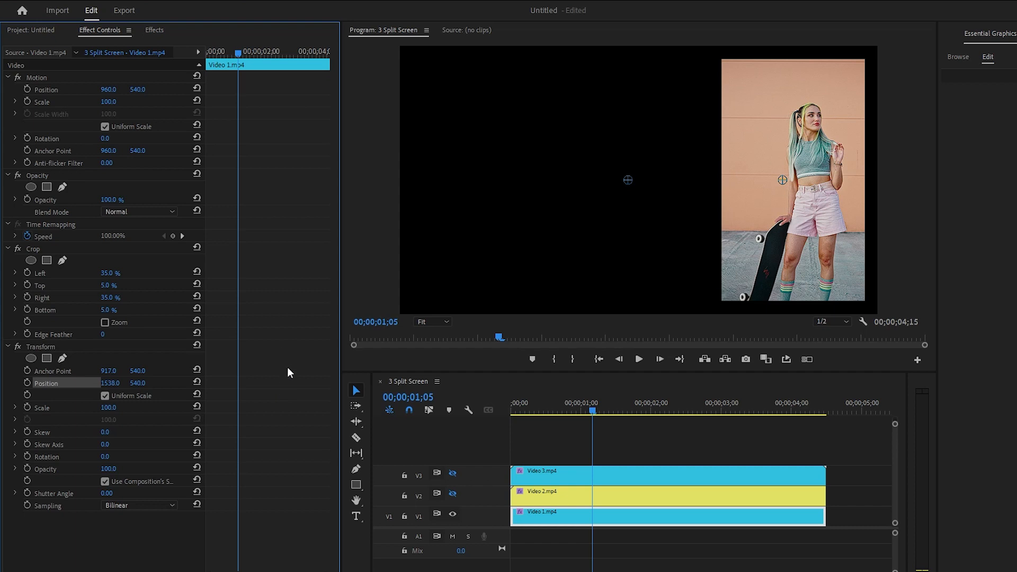
Step: Add a starting Transform Position keyframe to Video 1.mp4 at 00;00;00;00 with the vertical position set to 1648
left_click_drag(239, 50, 187, 54)
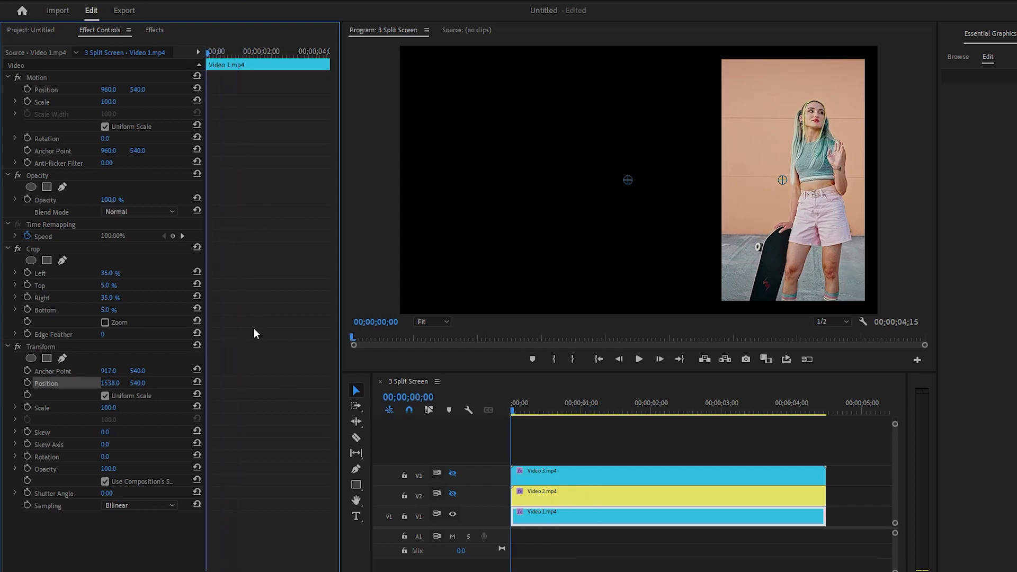
left_click(26, 383)
left_click(140, 384)
type("1648")
key("Return")
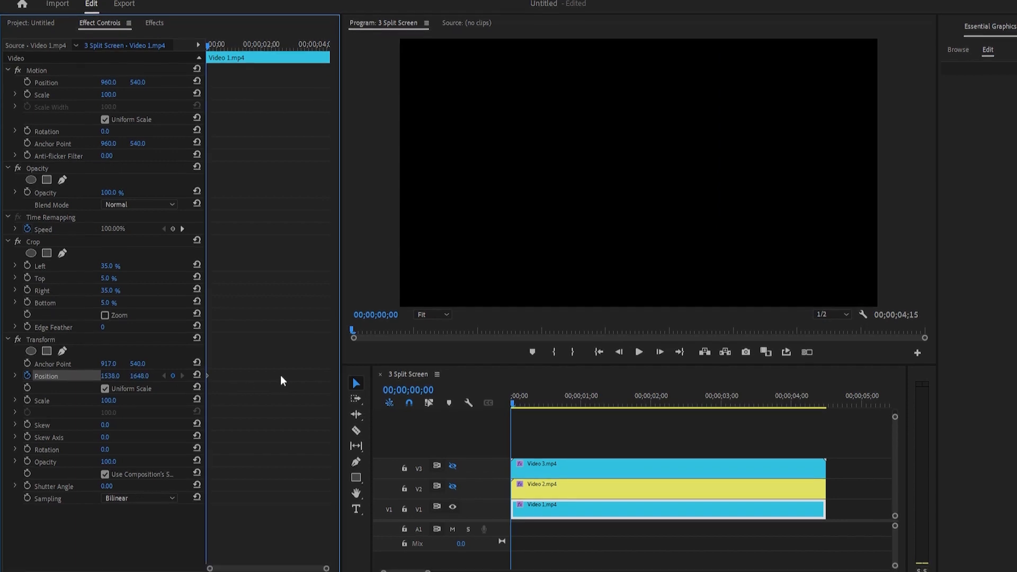
Step: Add a second Transform Position keyframe to Video 1.mp4 at 00;00;01;00 with the vertical position set to 540
left_click_drag(326, 546, 268, 544)
key("shift+Right")
key("shift+Right")
key("shift+Right")
key("shift+Right")
key("shift+Right")
key("shift+Right")
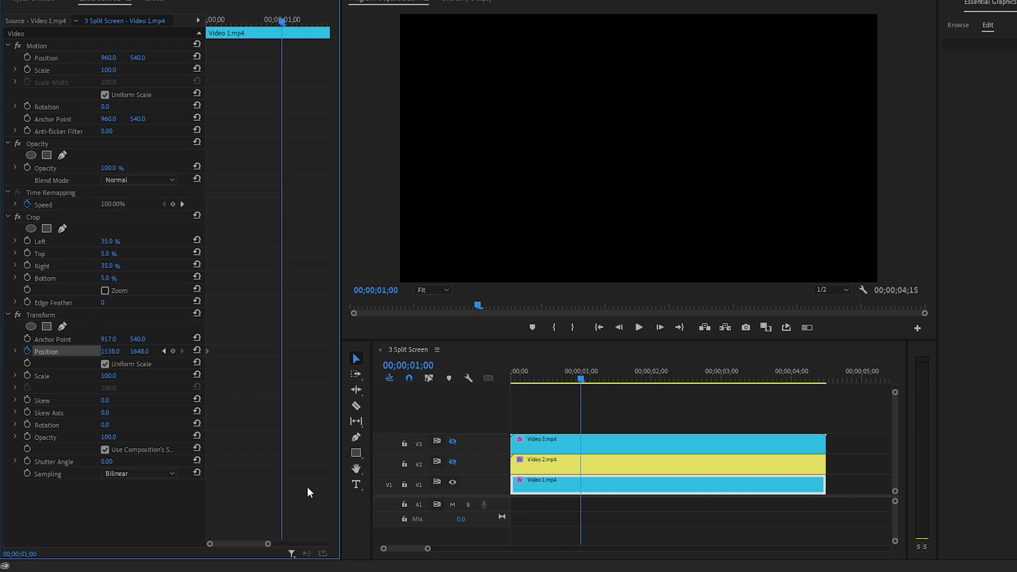
left_click(140, 351)
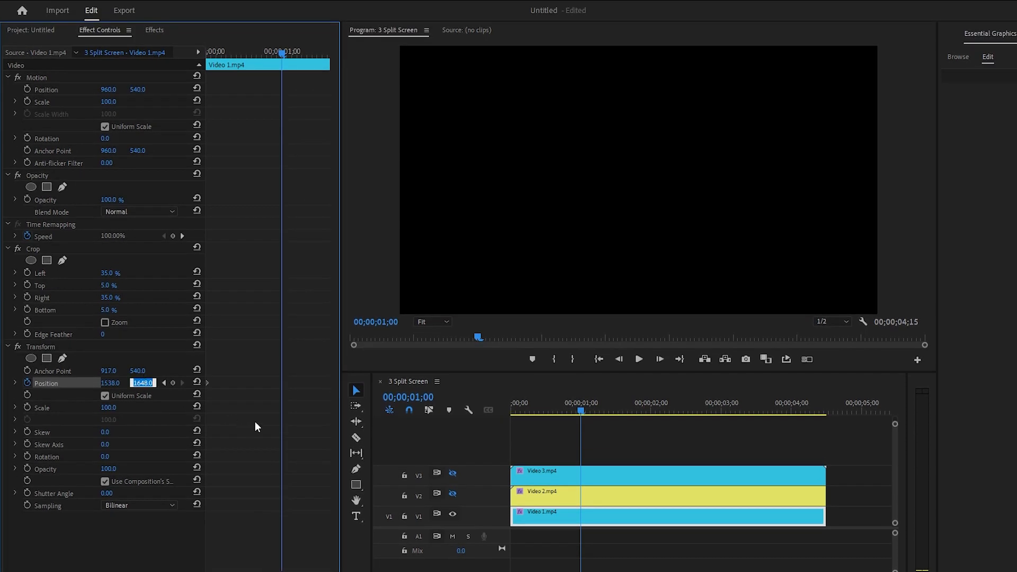
type("540")
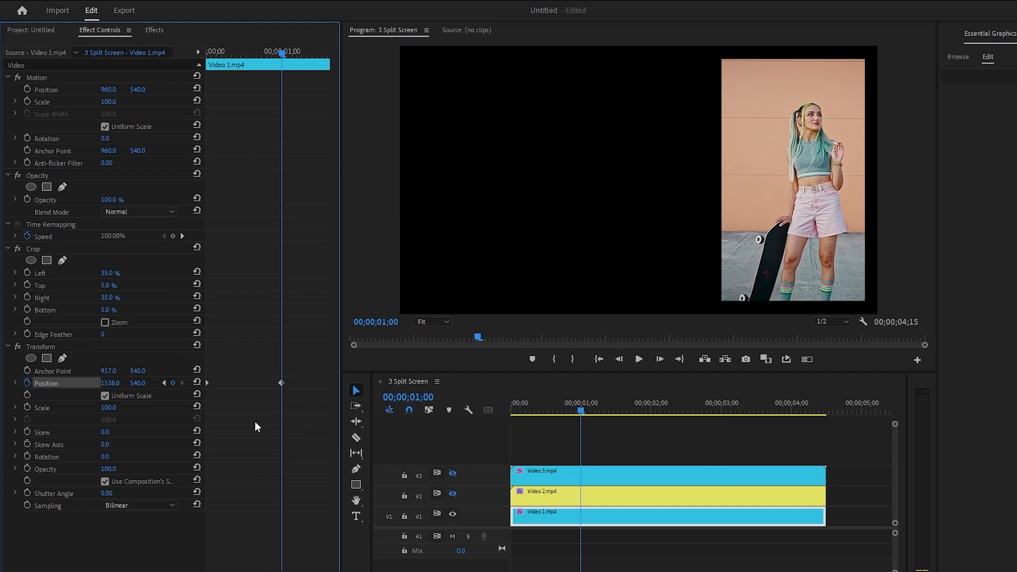
Step: Set both Transform Position keyframes on Video 1.mp4 to Bezier temporal interpolation and reshape their velocity graph into a peaked curve
left_click_drag(302, 368, 206, 418)
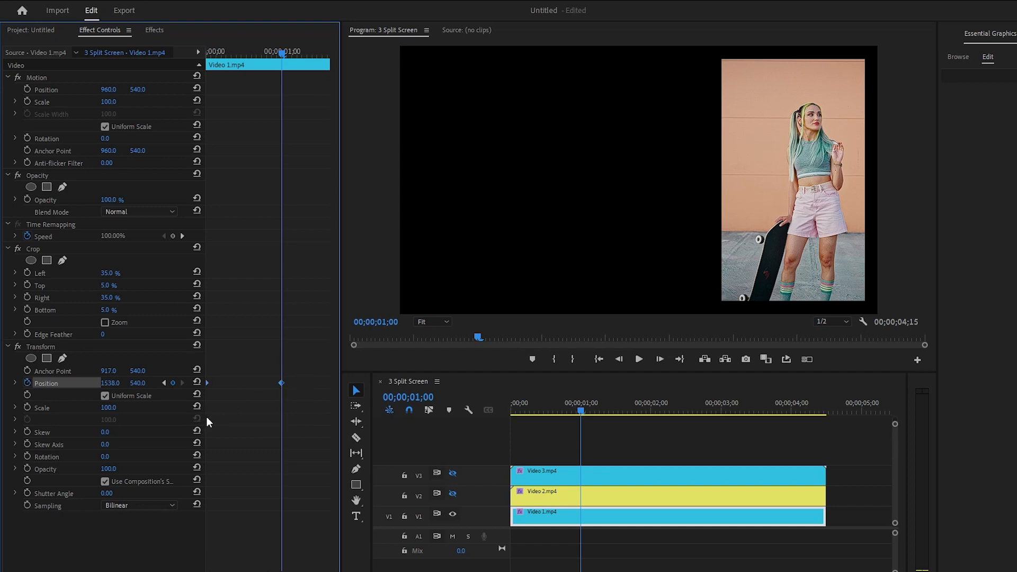
right_click(281, 382)
mouse_move(358, 486)
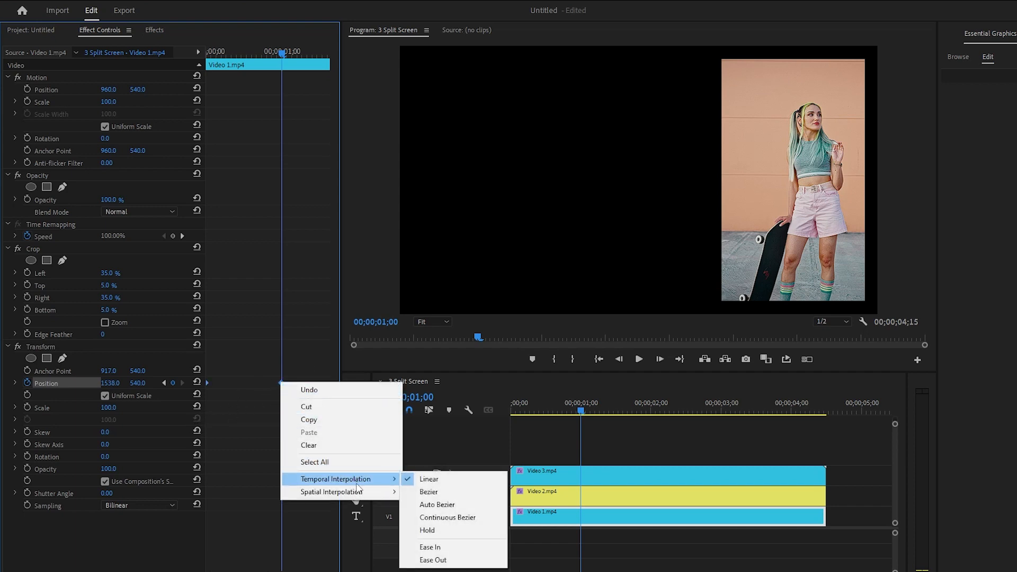
left_click(431, 492)
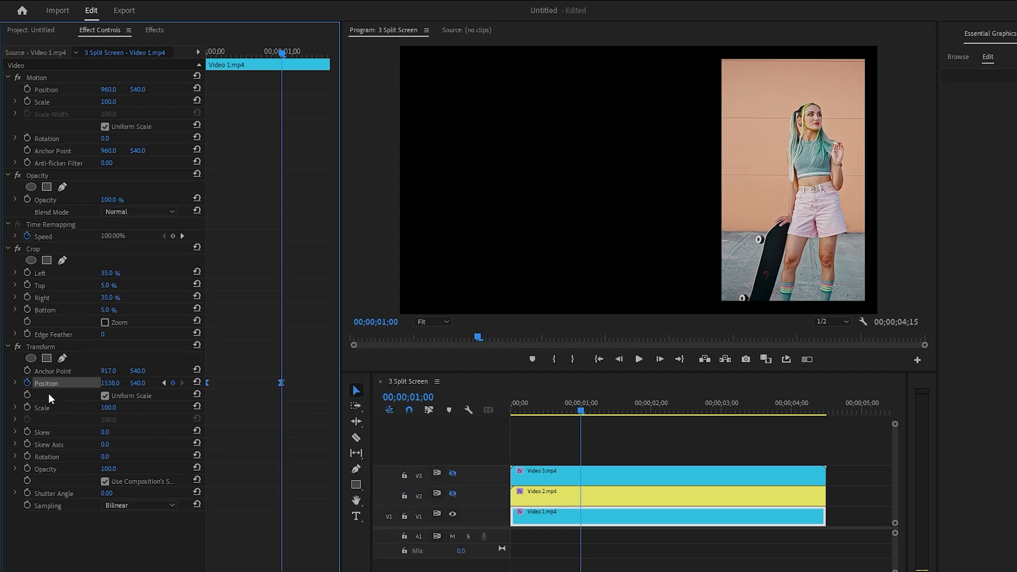
left_click(14, 382)
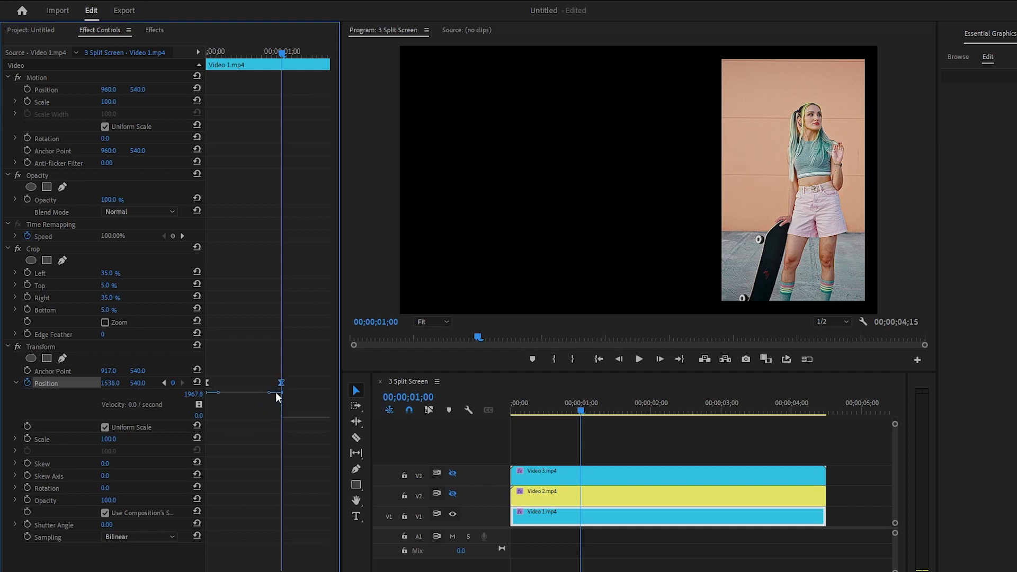
left_click_drag(276, 393, 235, 421)
Step: Play the eased slide-in of Video 1.mp4 twice from the start of the sequence to check its motion
key("Home")
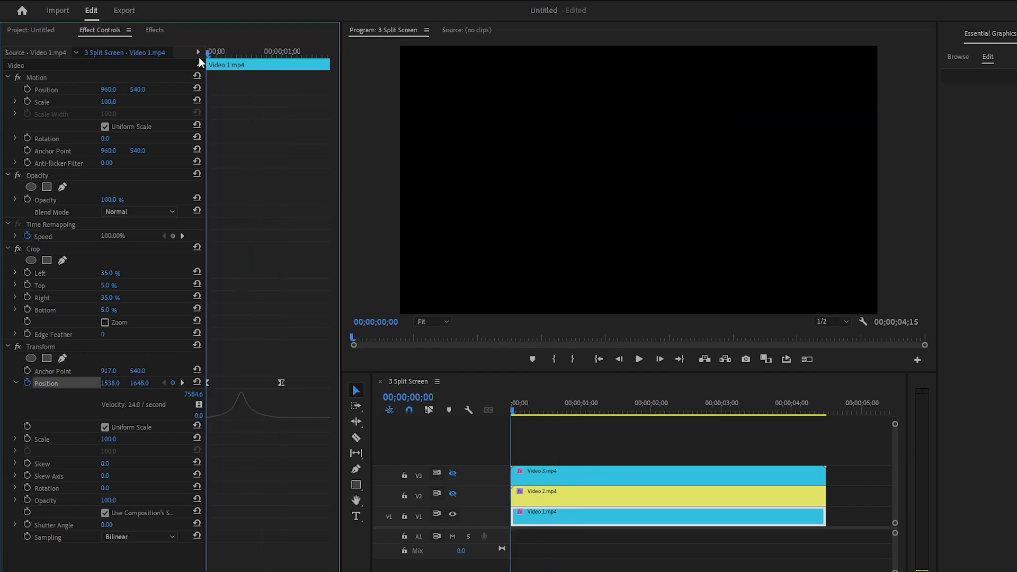
left_click(284, 236)
key("space")
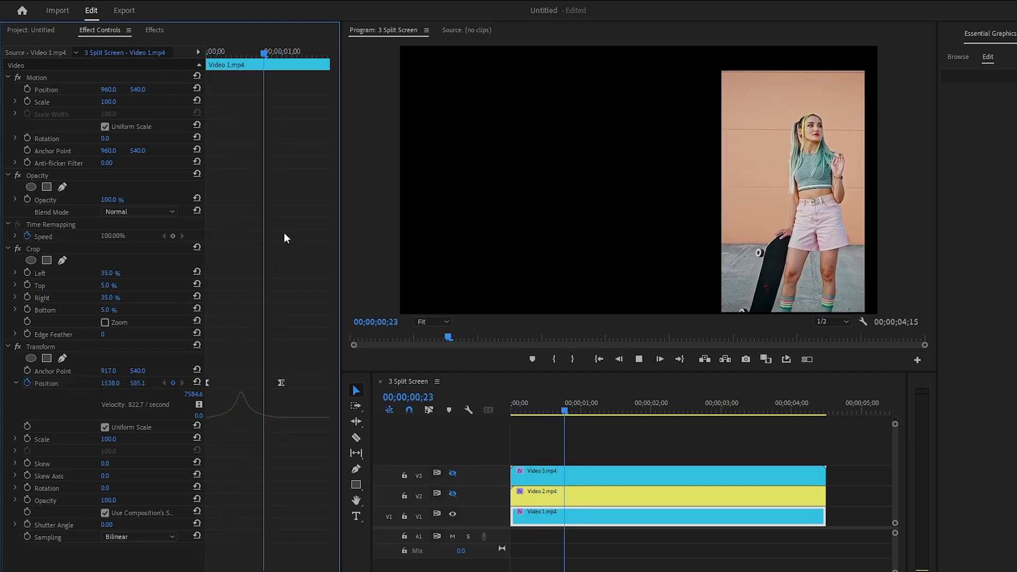
key("space")
key("Home")
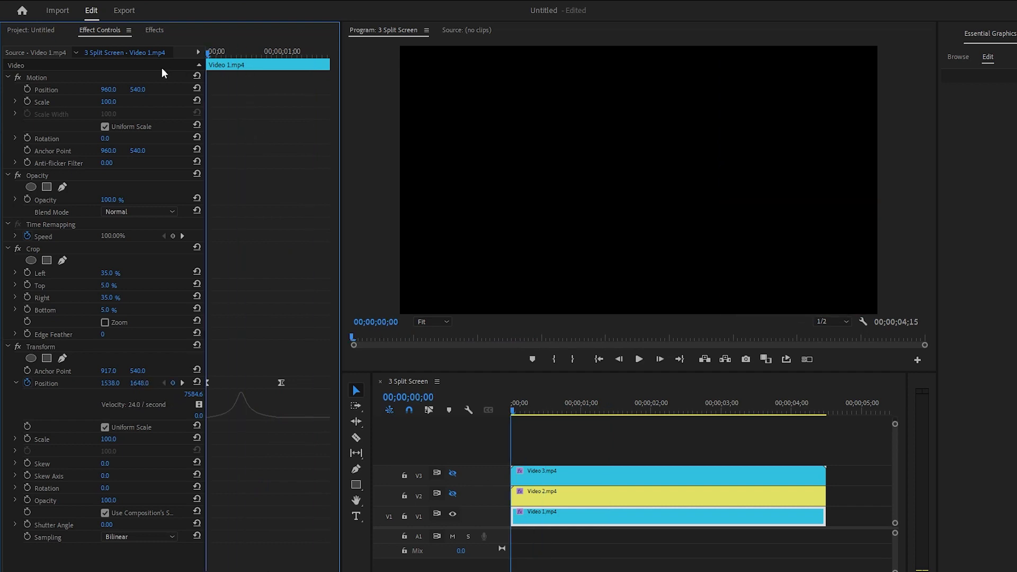
key("space")
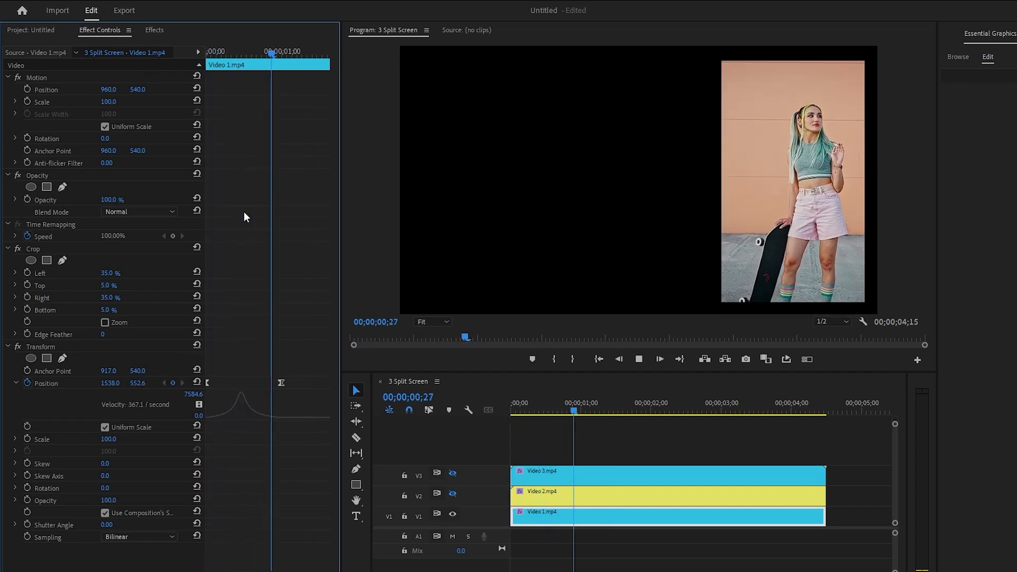
key("space")
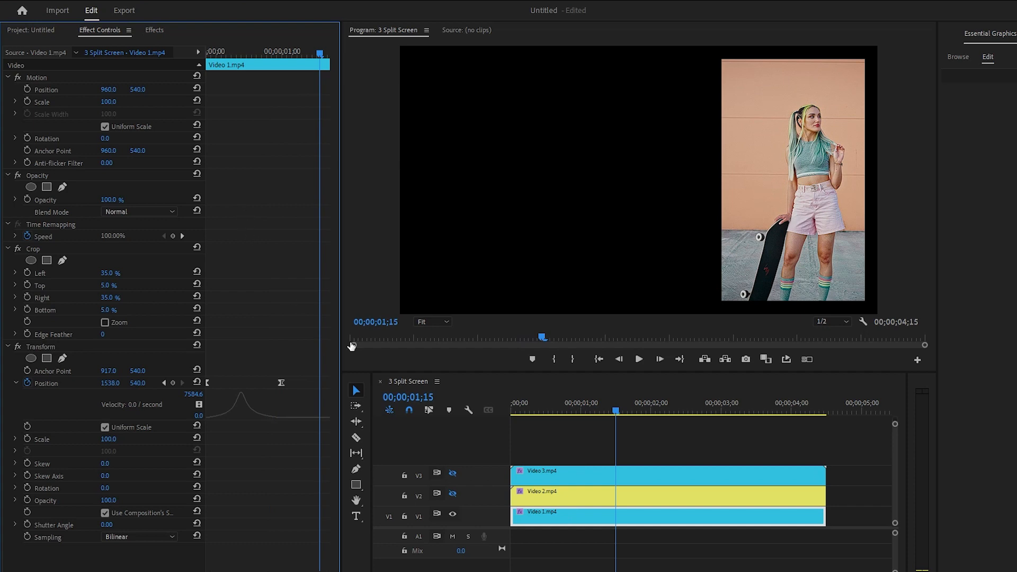
Step: Make tracks V3 and V2 visible again and clear the clip selection
left_click(452, 473)
left_click(452, 494)
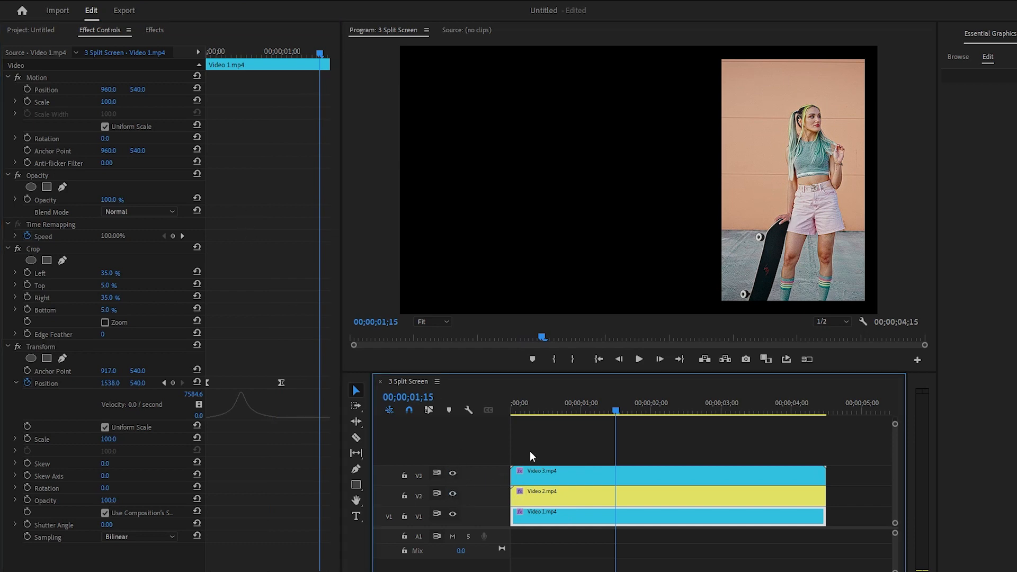
left_click(564, 438)
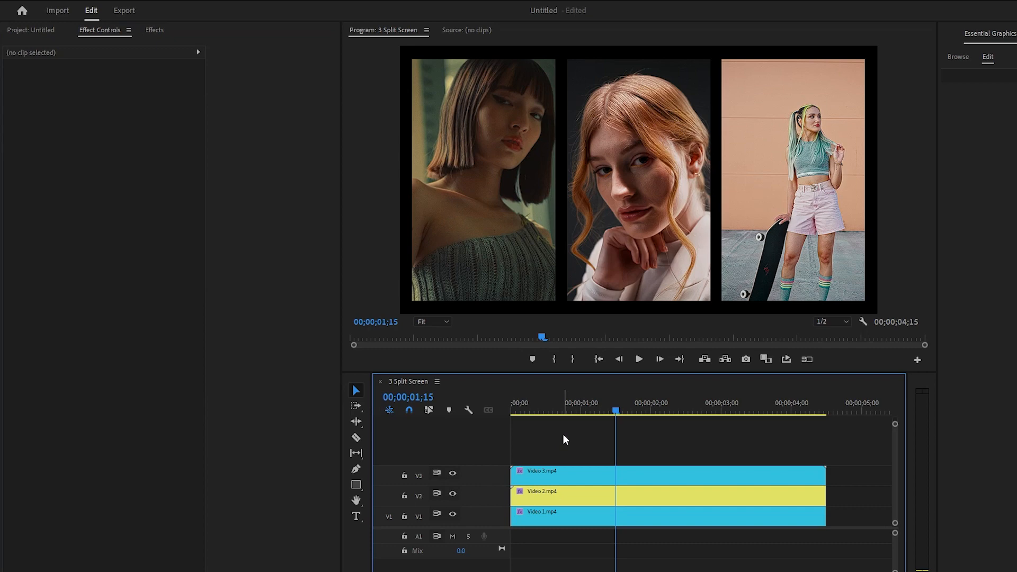
Step: Play the complete three-clip split screen twice from the start of the sequence to check the combined animation
left_click_drag(555, 412, 487, 419)
left_click(655, 447)
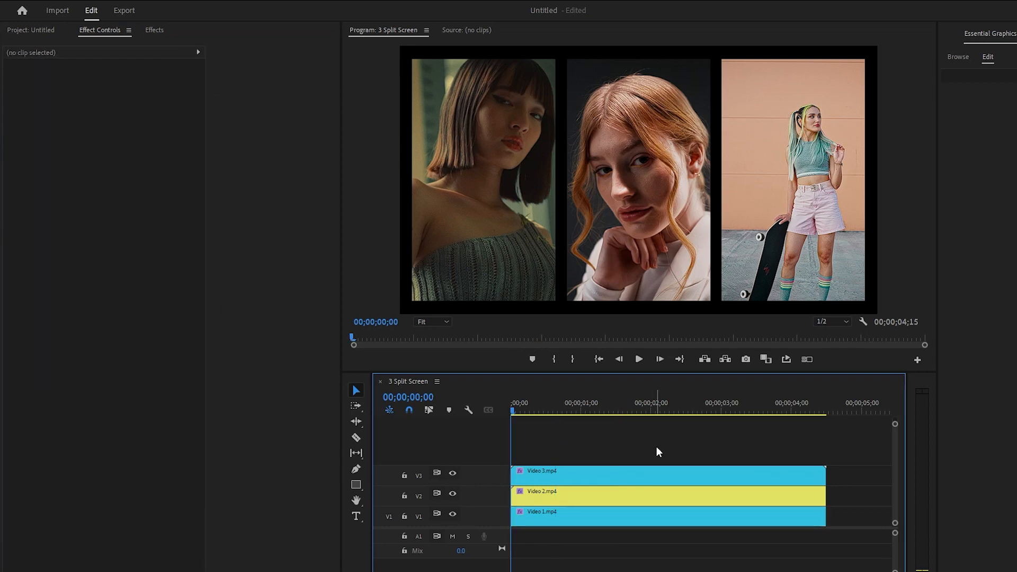
key("space")
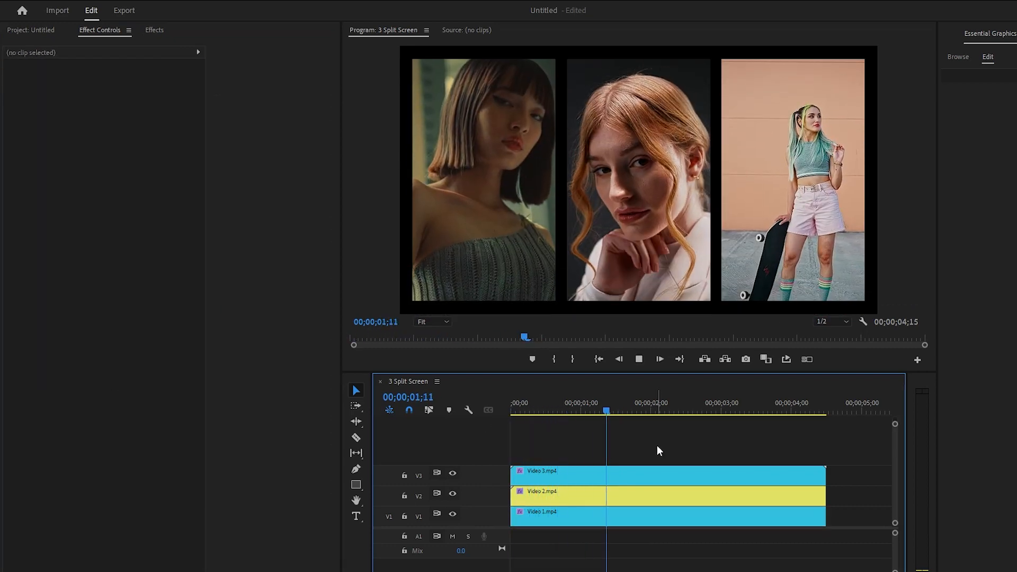
key("space")
left_click_drag(575, 410, 483, 409)
left_click(596, 435)
key("space")
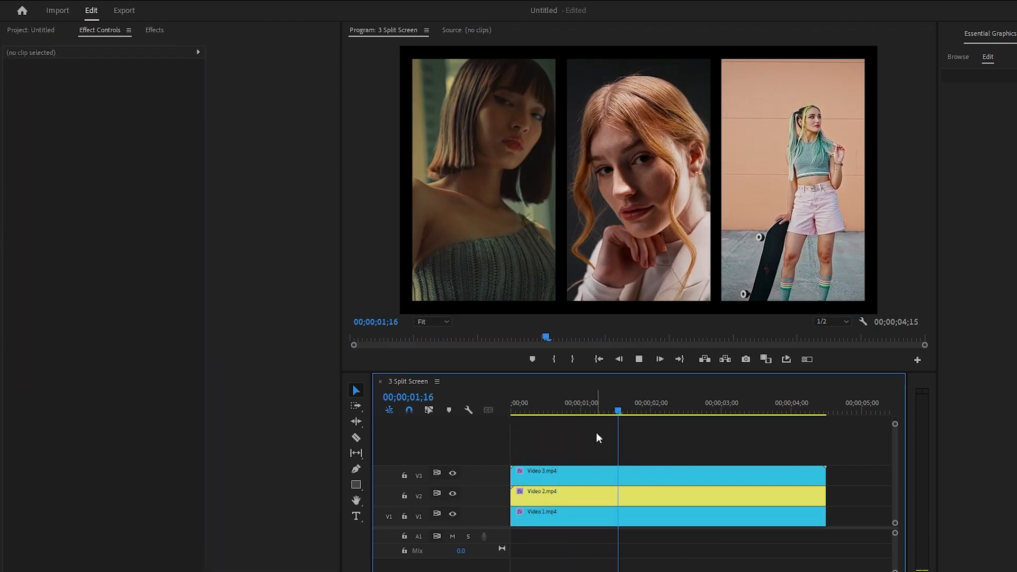
key("space")
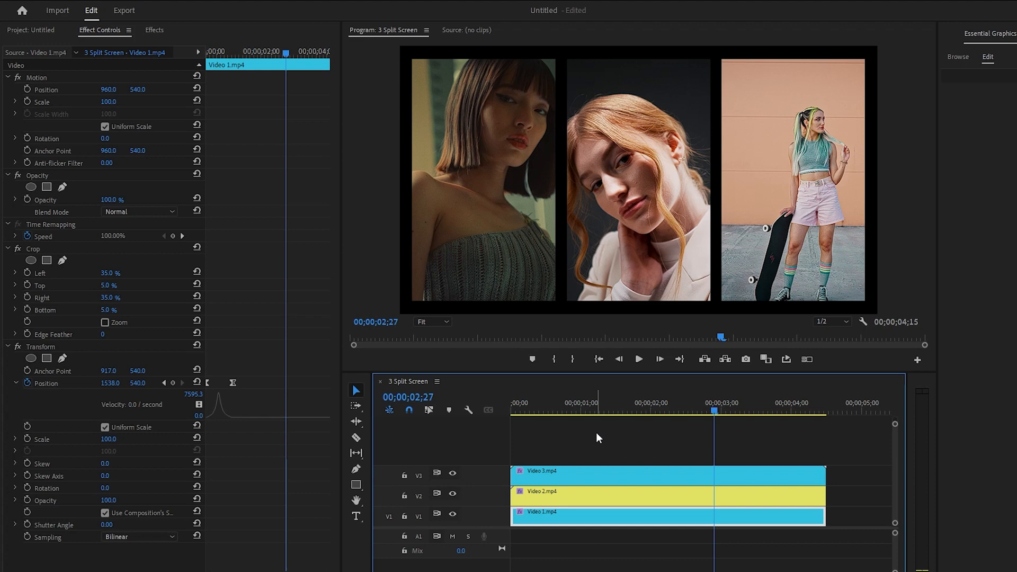
Step: Deselect Video 1.mp4 and return the playhead to the start of the sequence
left_click(587, 443)
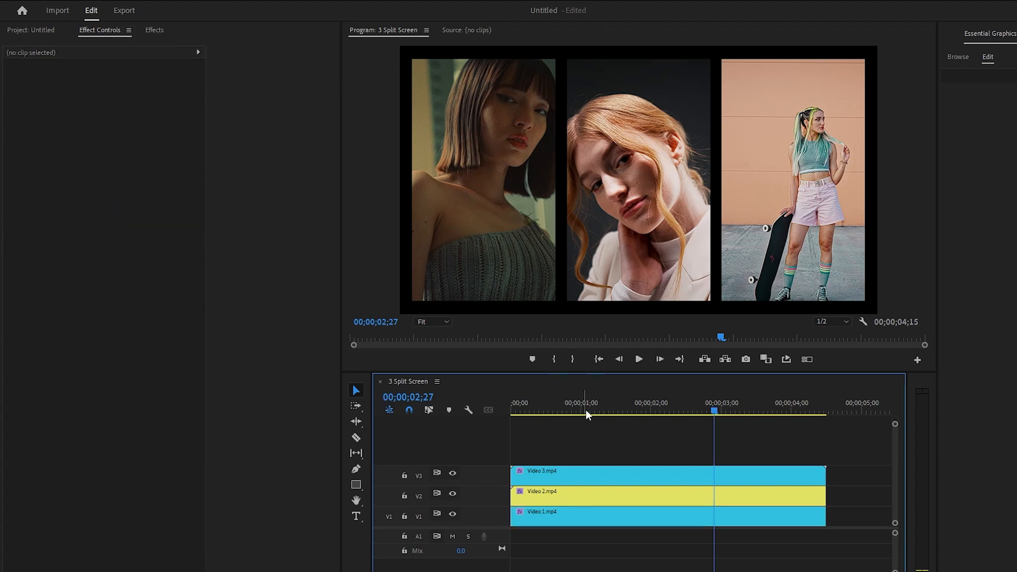
left_click_drag(583, 409, 506, 411)
left_click(582, 437)
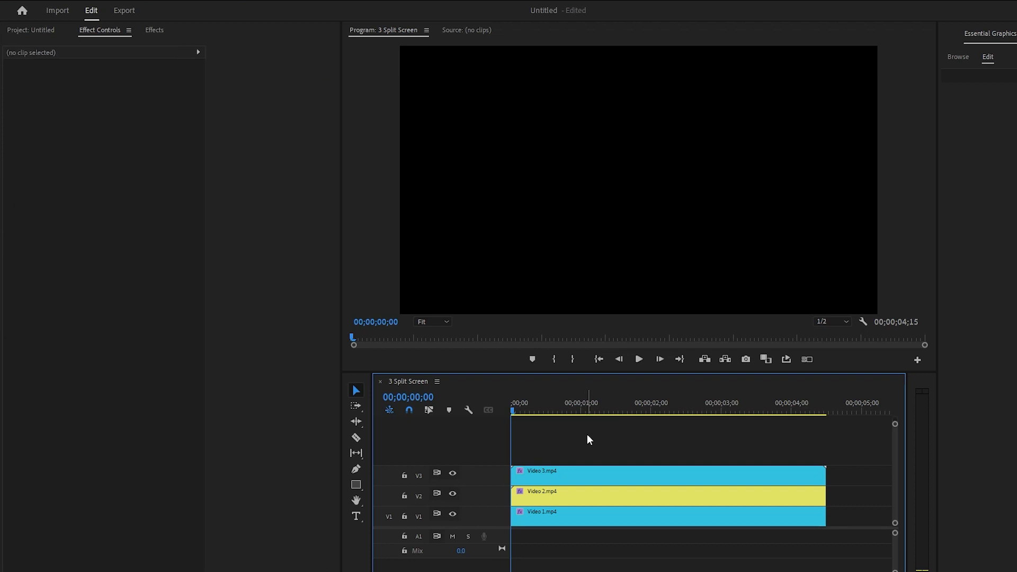
Step: Stagger the upper clips so Video 2.mp4 starts at 00;00;00;10 and Video 3.mp4 starts at 00;00;00;20
key("space")
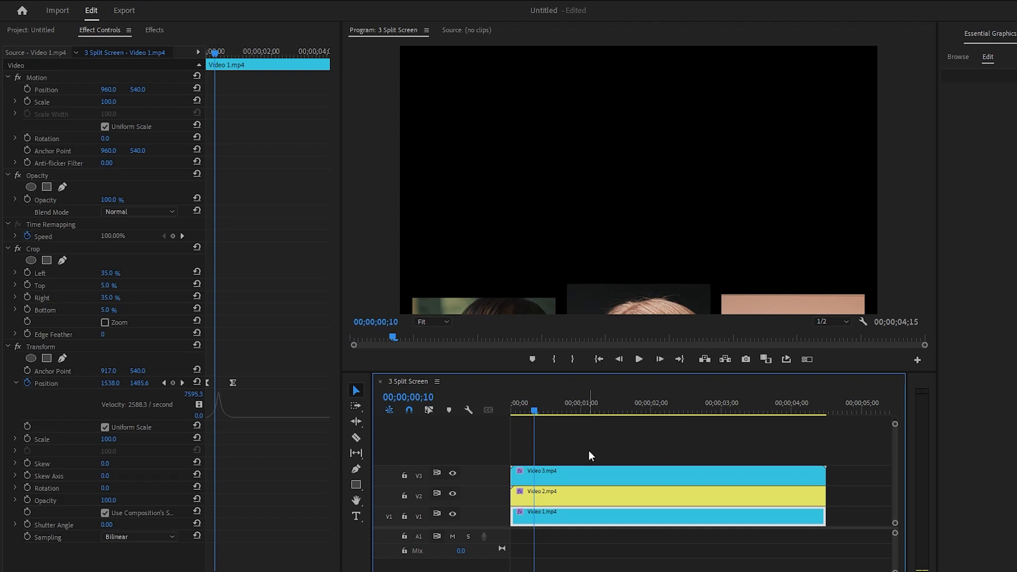
left_click_drag(539, 497, 565, 504)
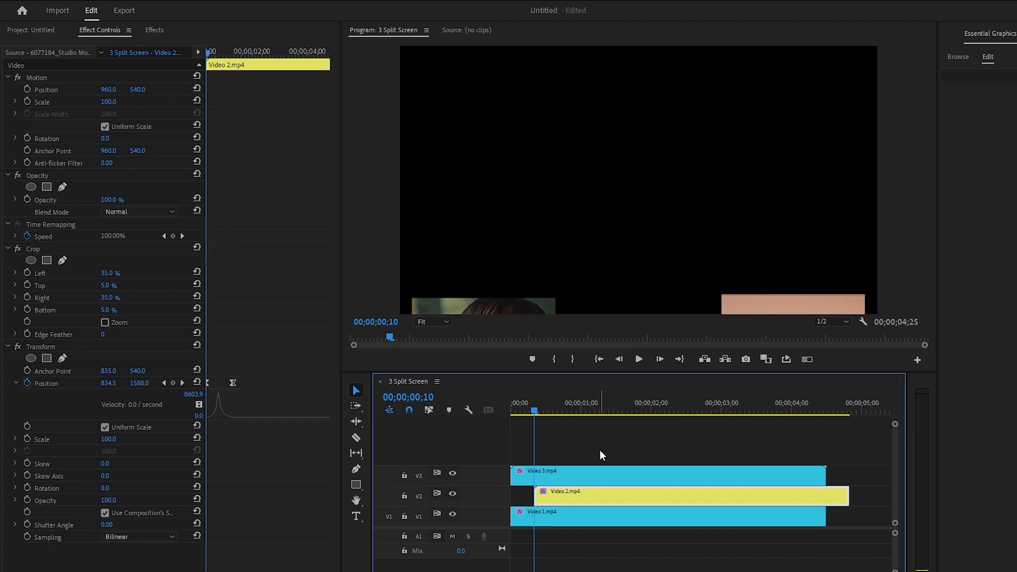
key("space")
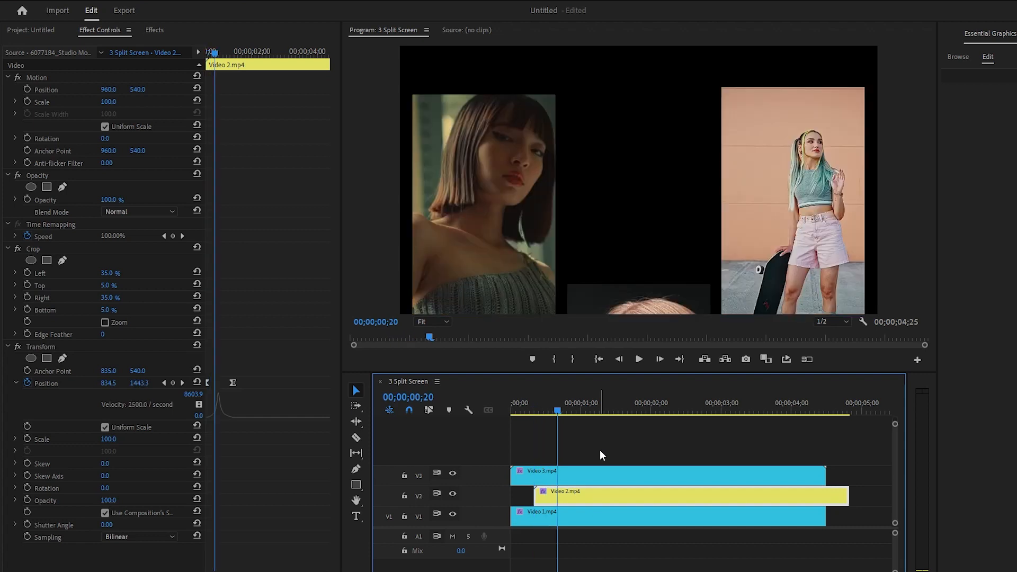
left_click_drag(559, 473, 604, 477)
left_click(622, 453)
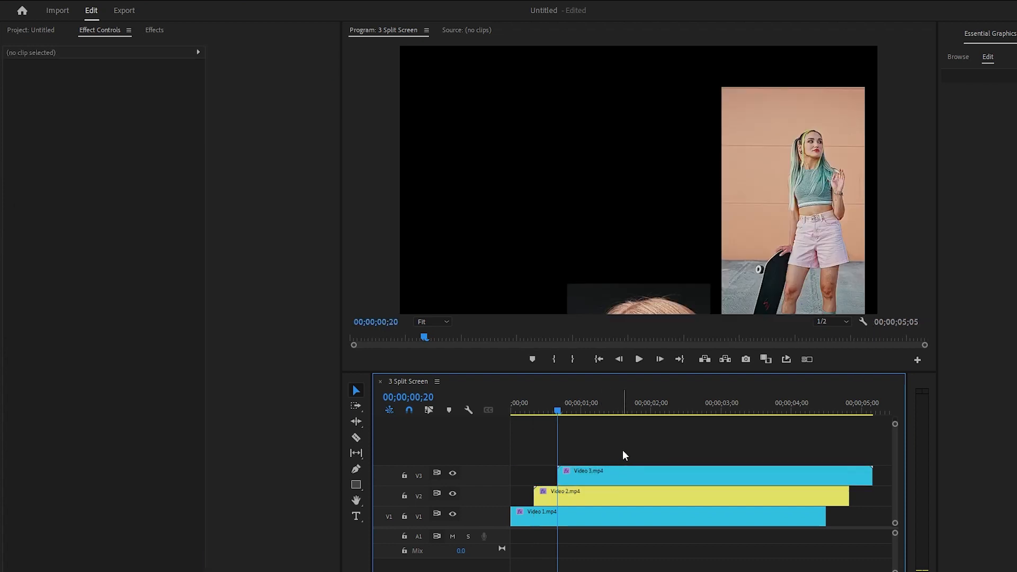
Step: Play the staggered three-clip animation twice from the start of the sequence to check its timing
left_click_drag(547, 407, 473, 412)
left_click(588, 428)
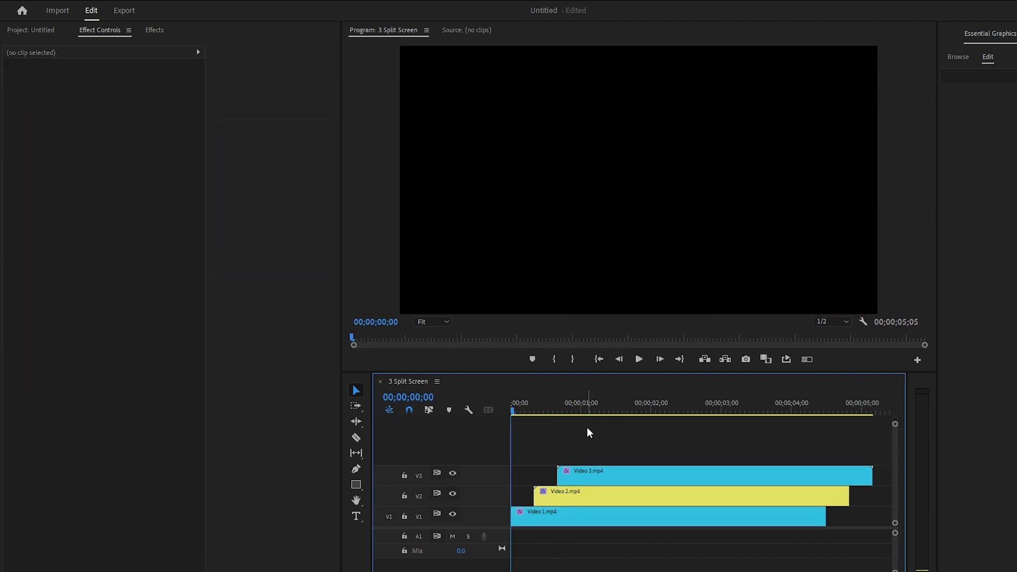
key("space")
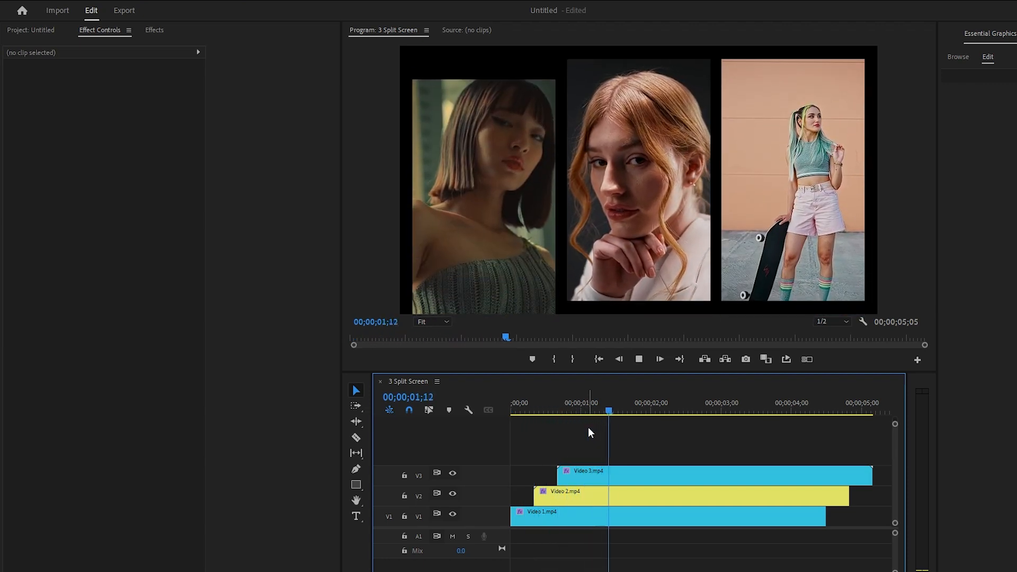
key("space")
left_click_drag(552, 412, 467, 415)
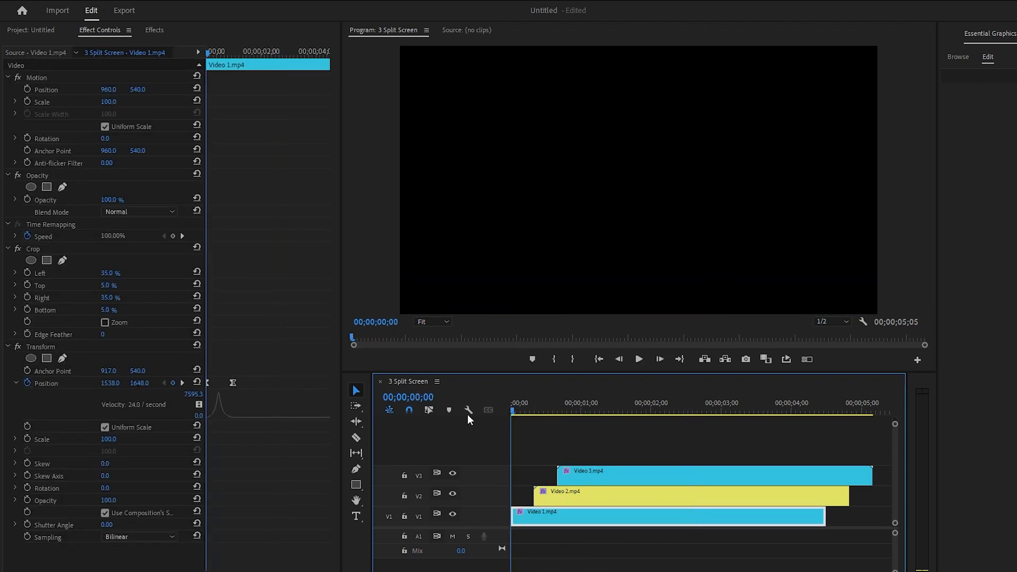
key("space")
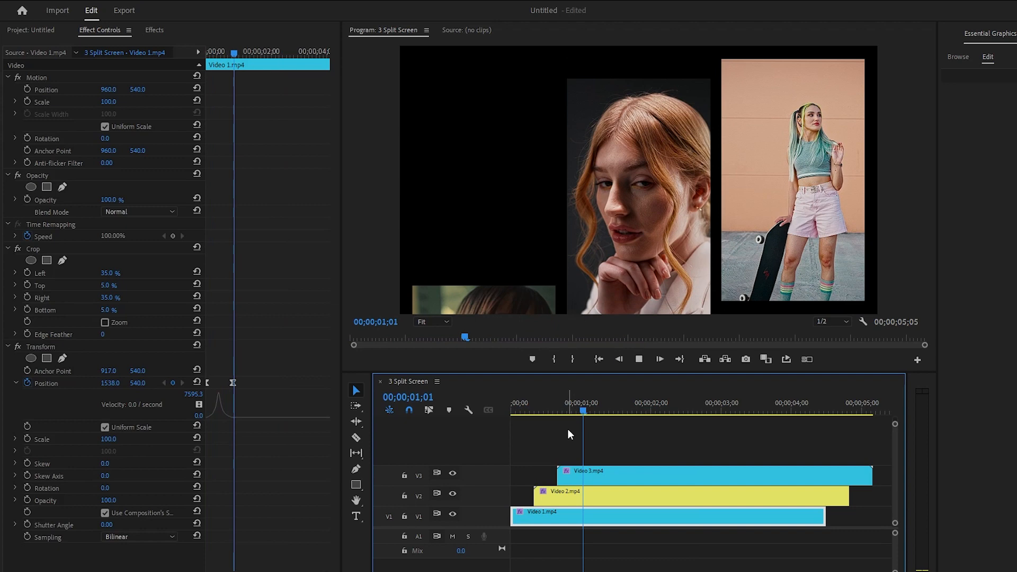
key("space")
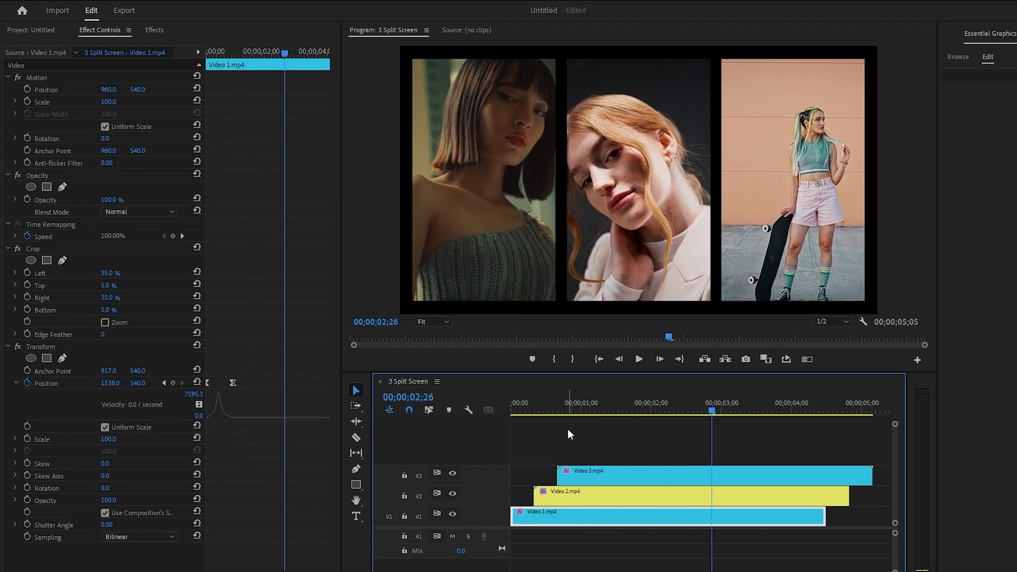
Step: Trim the ends of Video 2.mp4 and Video 3.mp4 to line up with the end of Video 1.mp4
left_click(567, 430)
left_click_drag(847, 496, 826, 499)
left_click_drag(872, 476, 826, 475)
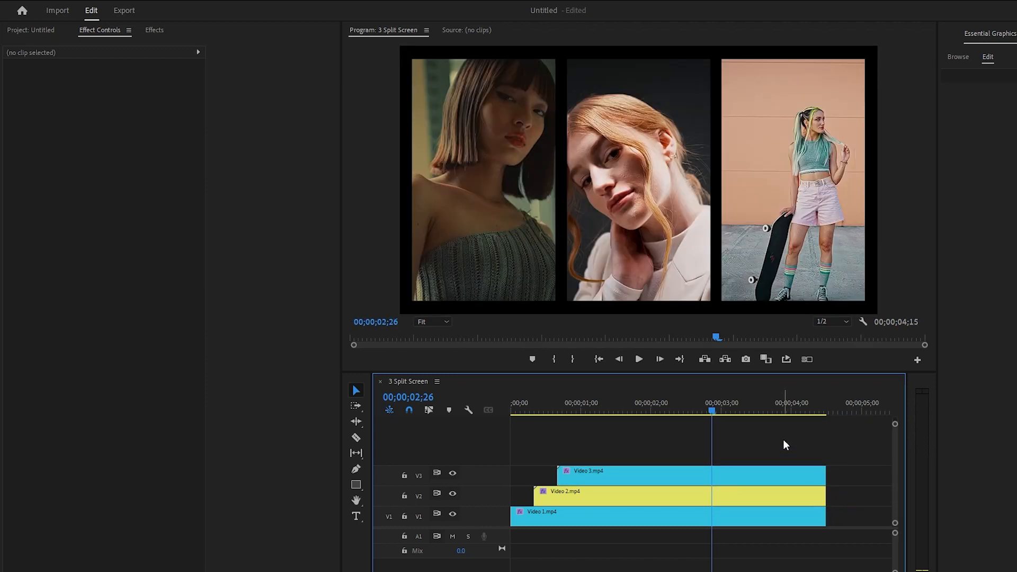
Step: Play the trimmed split-screen sequence from its start to review the finished animation
left_click(511, 415)
key("space")
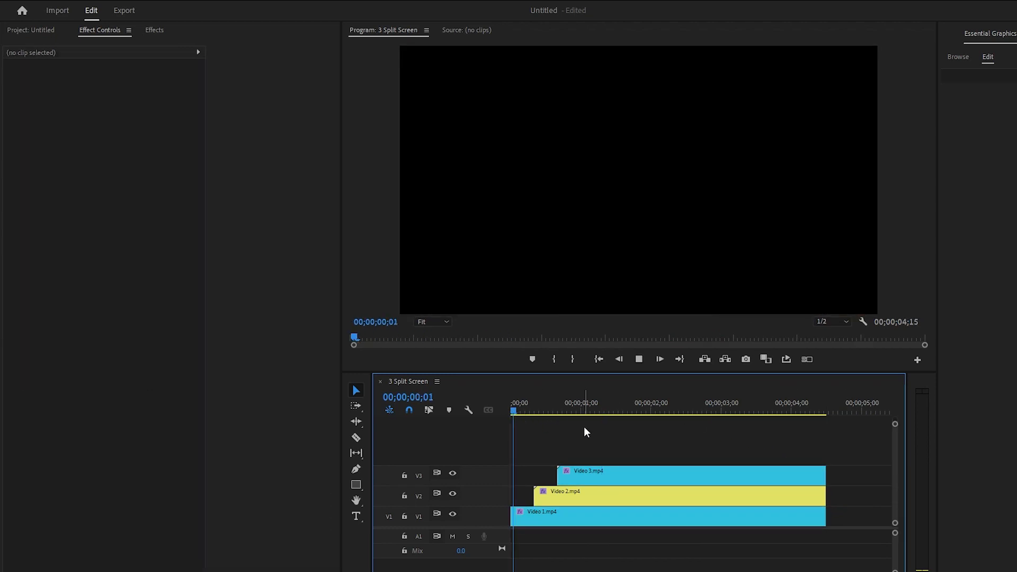